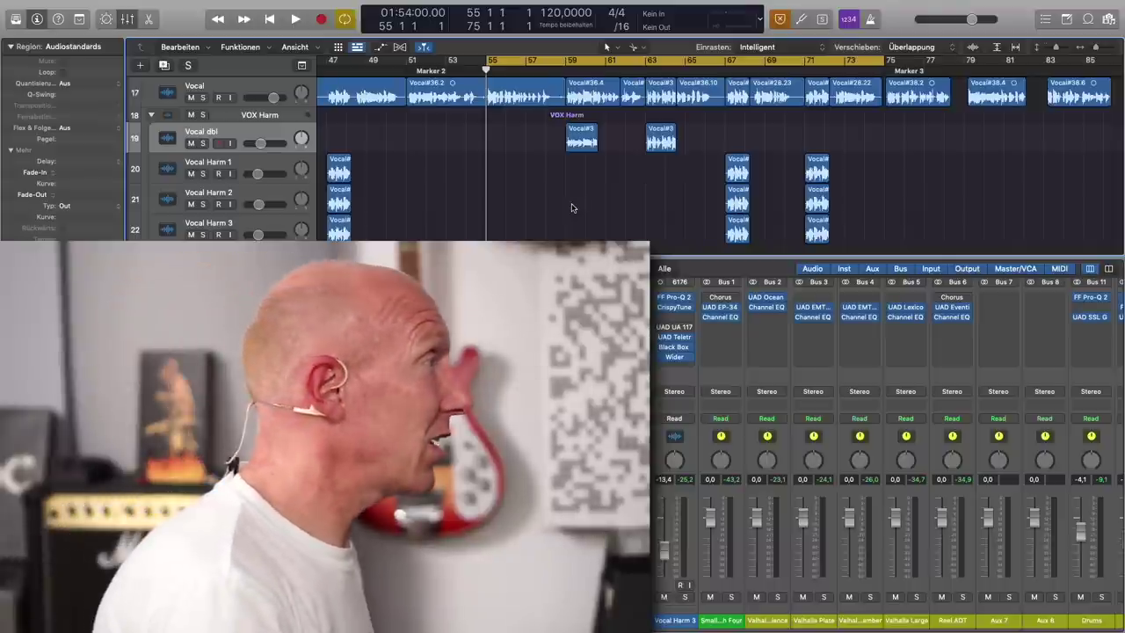
- Open the CrispyTuner plug-in on the Vocal dbl track to examine its settings
click(261, 91)
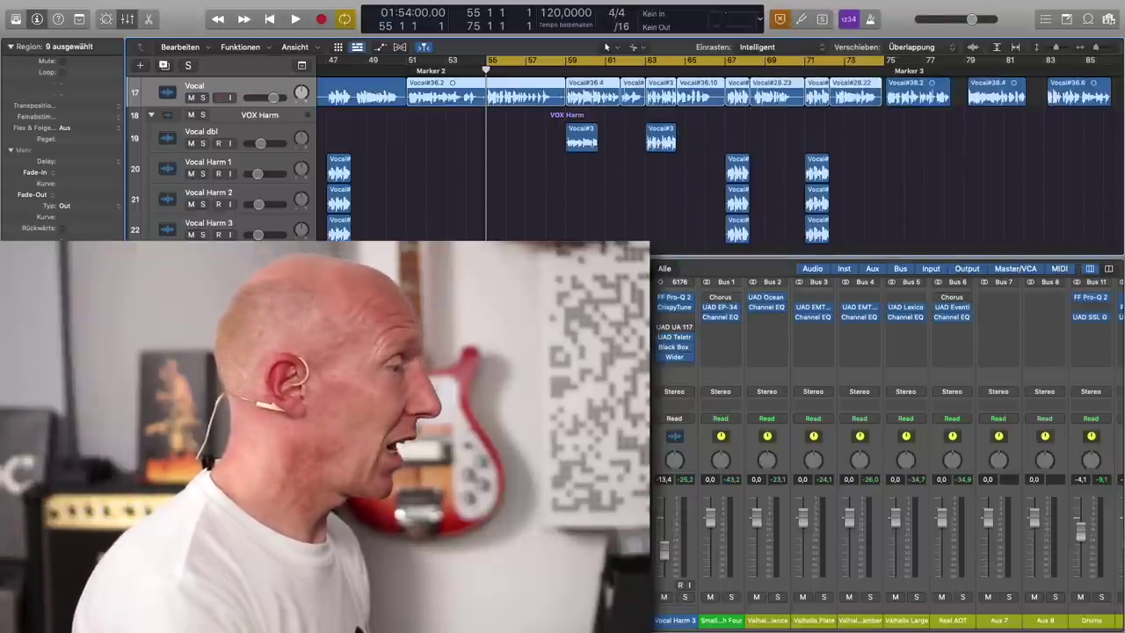
click(551, 380)
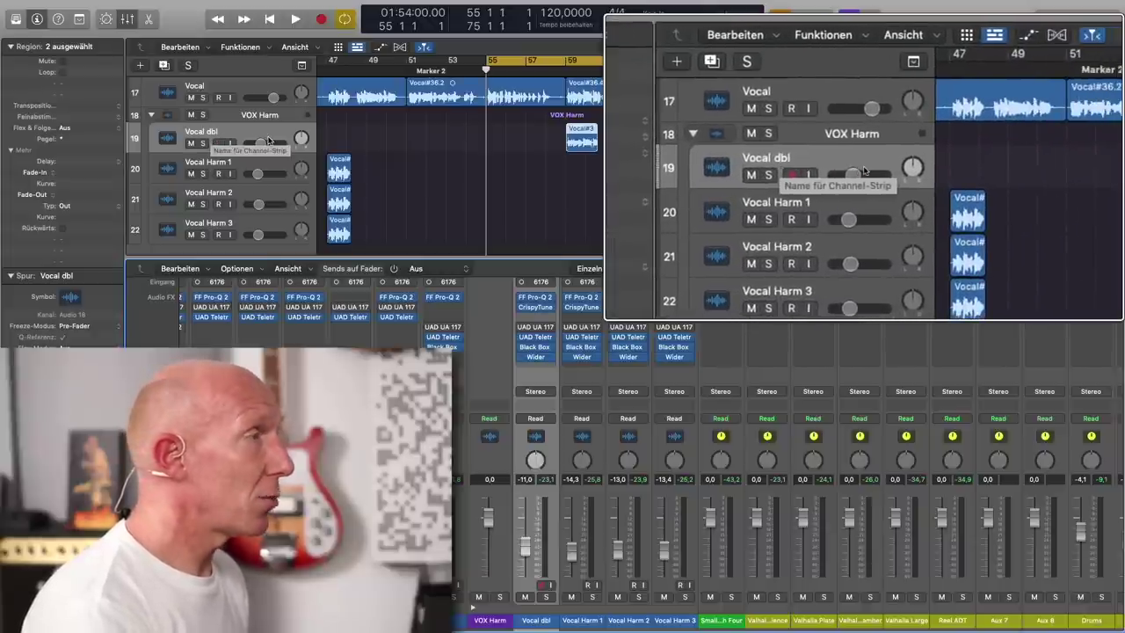
click(538, 309)
drag(660, 153, 855, 86)
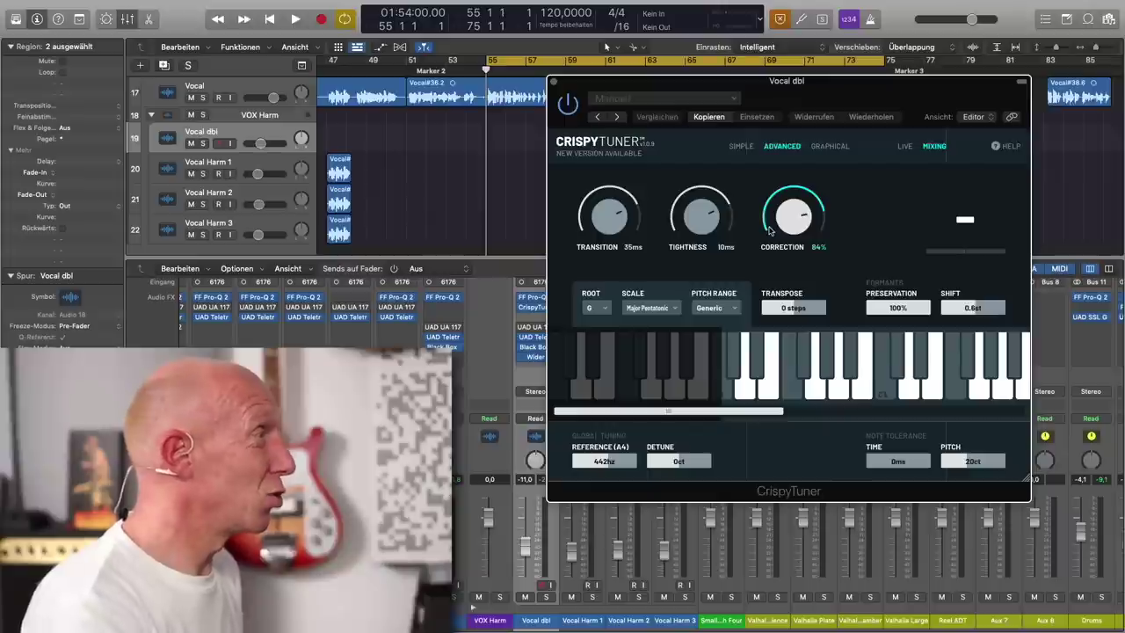
- Solo the Vocal dbl track and play it from the start of its first region at bar 59
click(203, 143)
drag(649, 80, 665, 157)
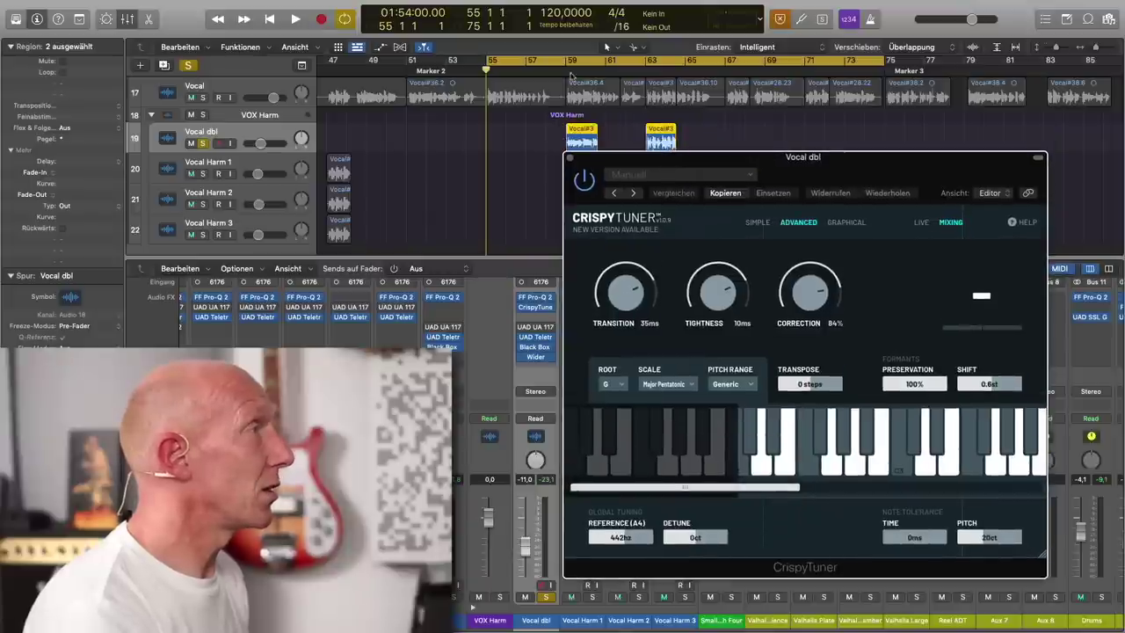
click(566, 71)
key(space)
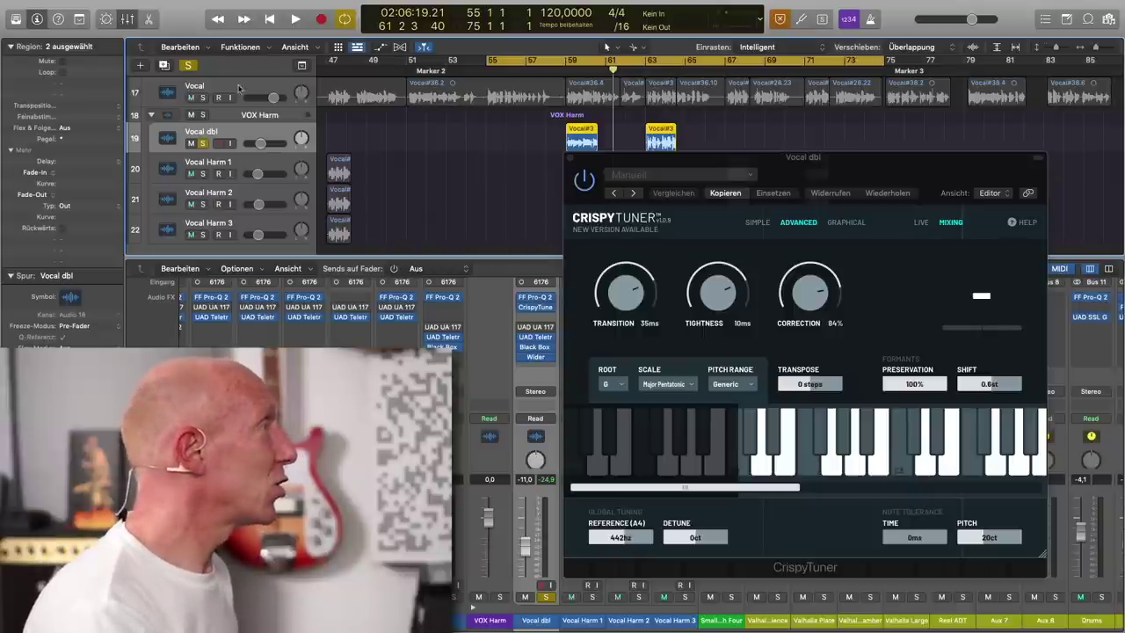
- Add the Vocal track to the solo and examine the Wider plug-in on Vocal dbl, closing it again
click(203, 98)
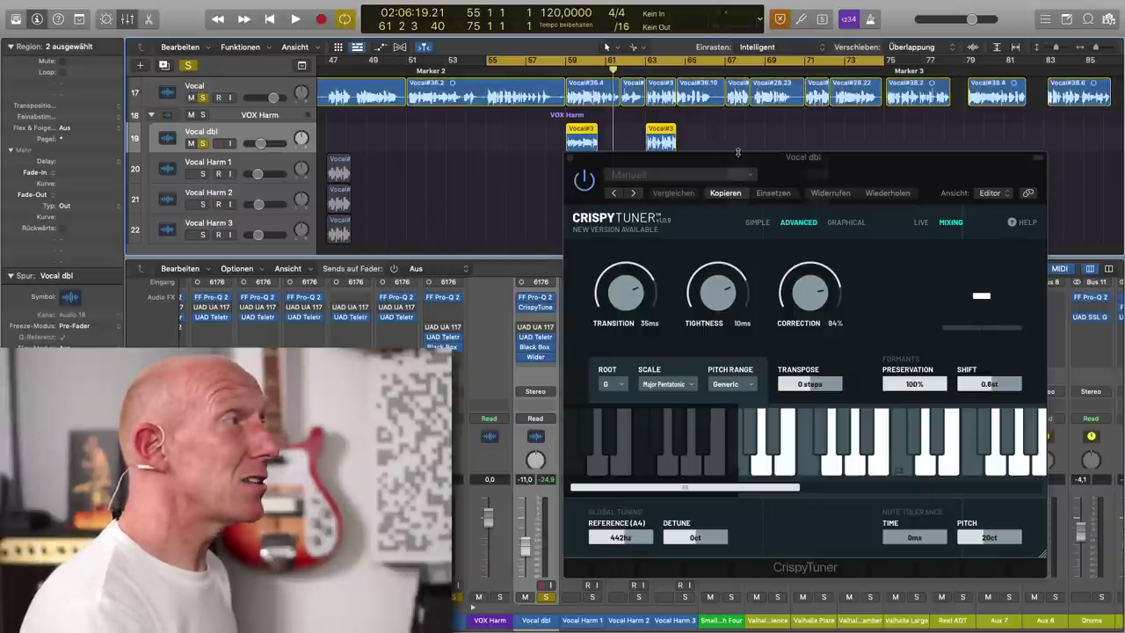
drag(737, 152, 763, 135)
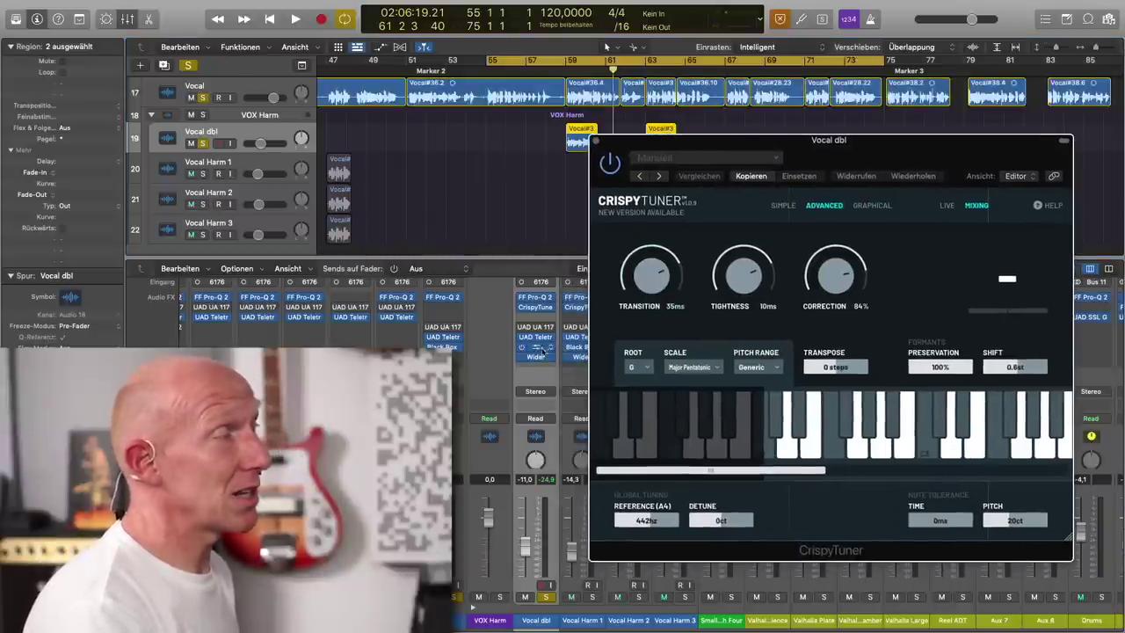
click(537, 355)
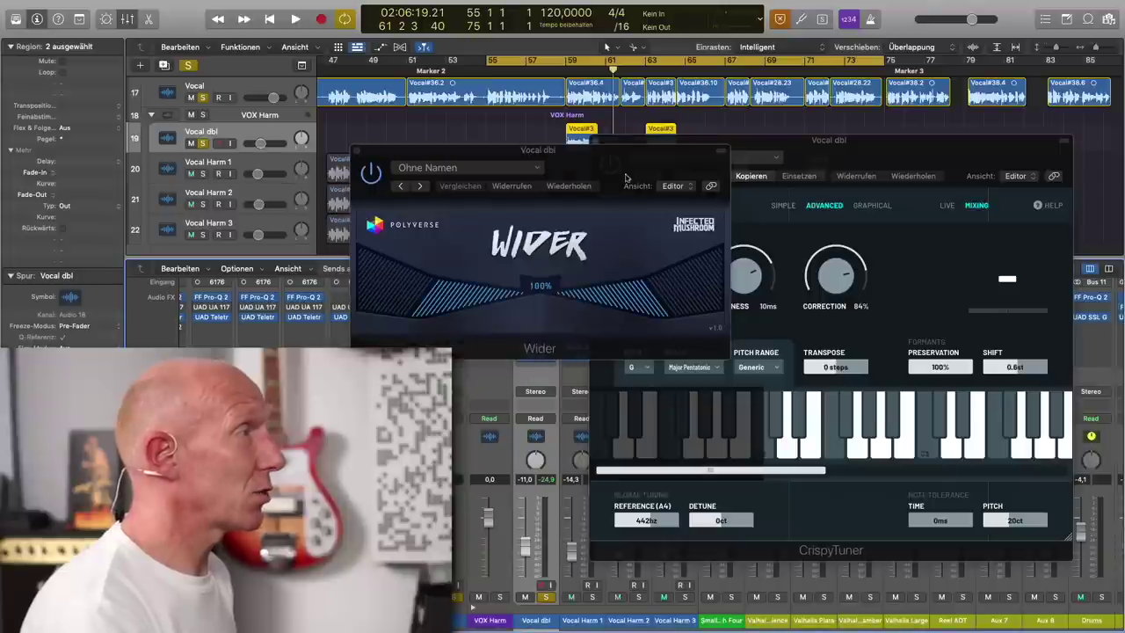
drag(593, 158, 839, 105)
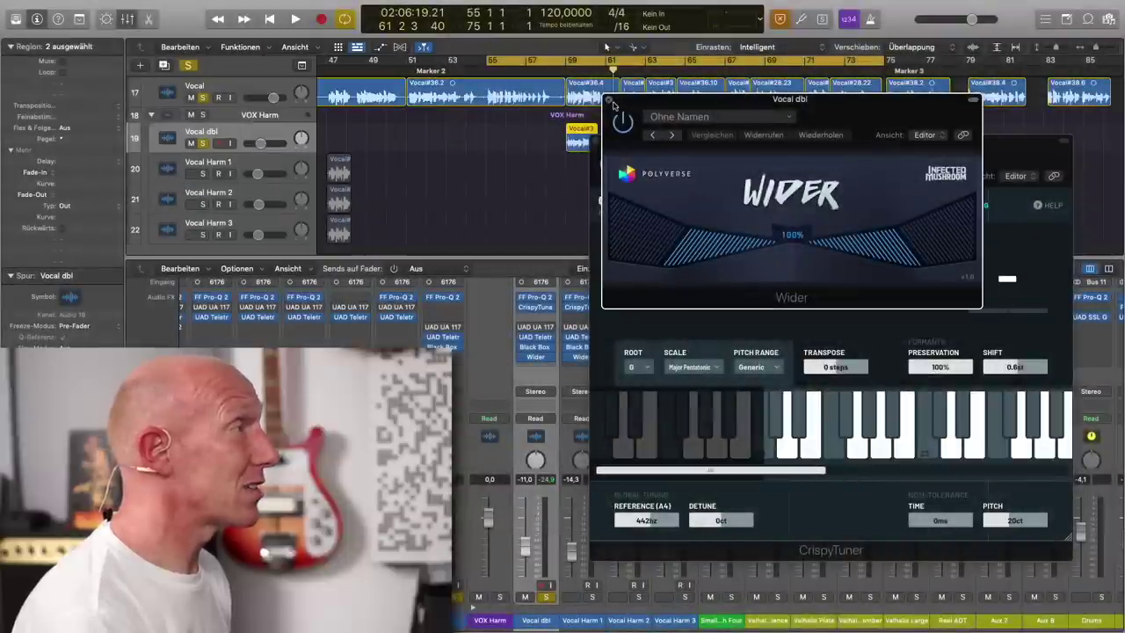
click(608, 100)
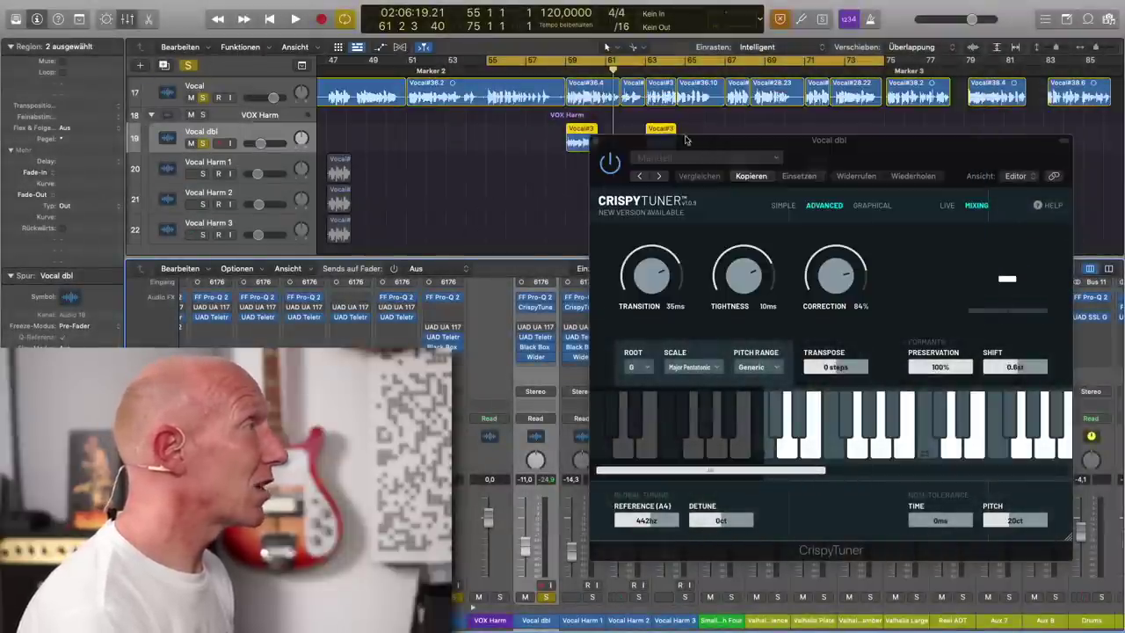
- Play the soloed Vocal and Vocal dbl tracks together from just before bar 59
click(561, 70)
key(space)
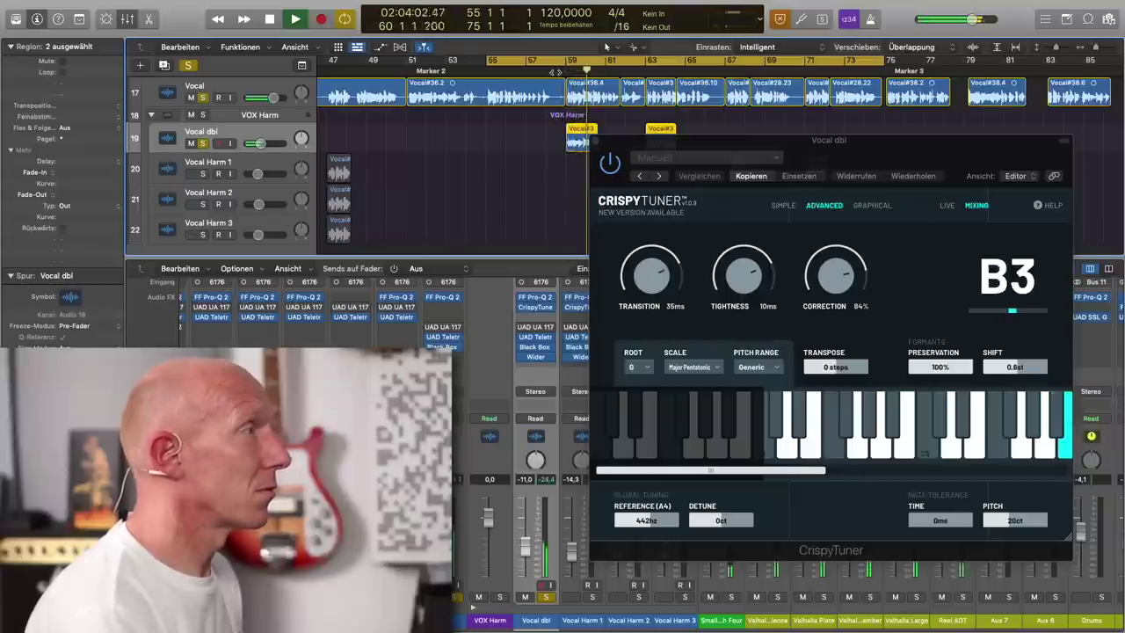
key(space)
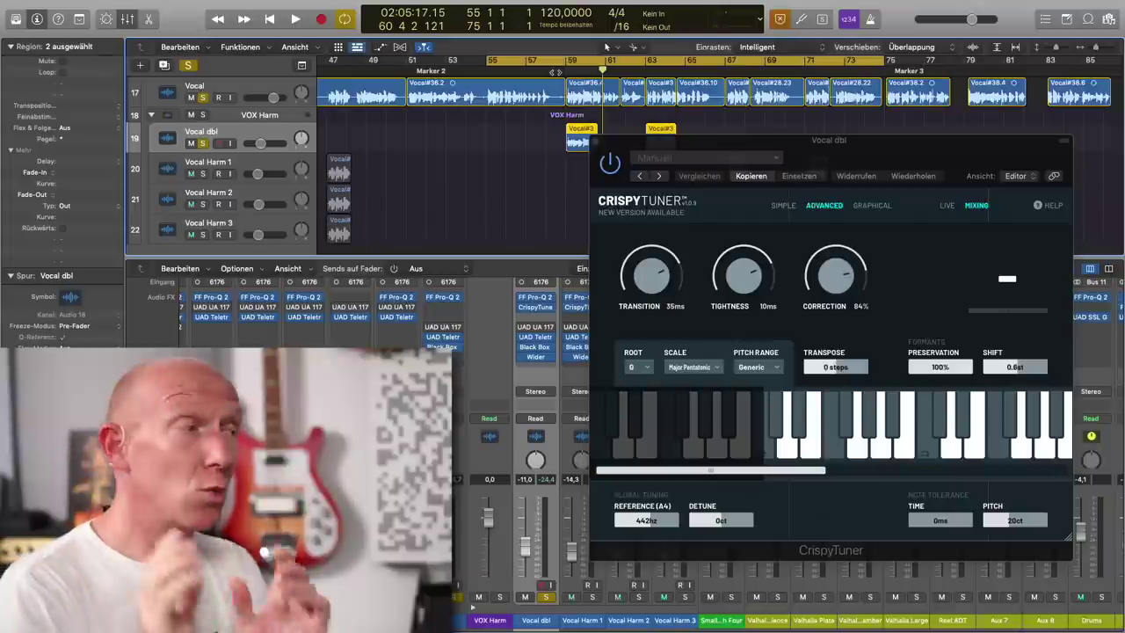
- Take Vocal out of the solo and play only Vocal dbl from just before bar 59
click(205, 97)
click(555, 72)
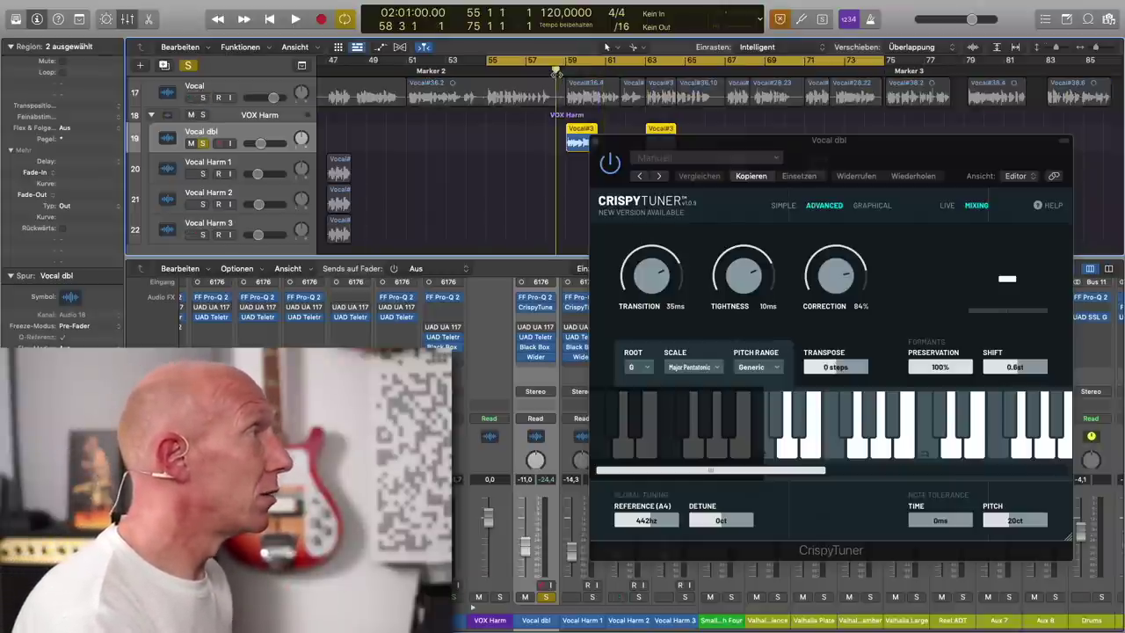
key(space)
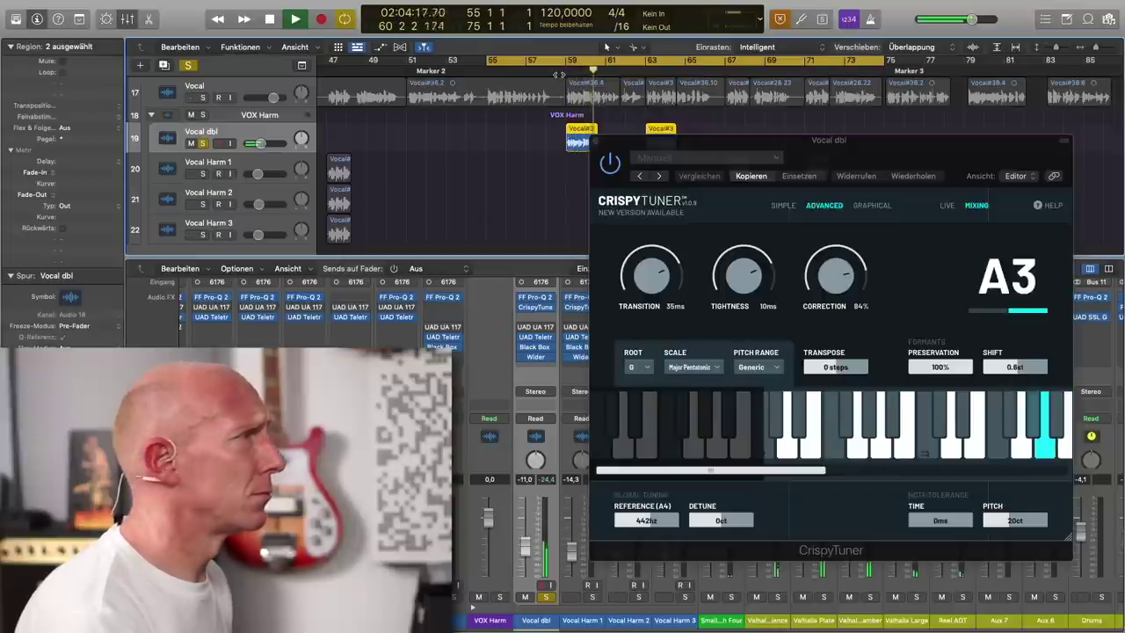
key(space)
- Solo the Vocal track again and compare it with Vocal dbl by playing both through the bar 59 passage
click(204, 97)
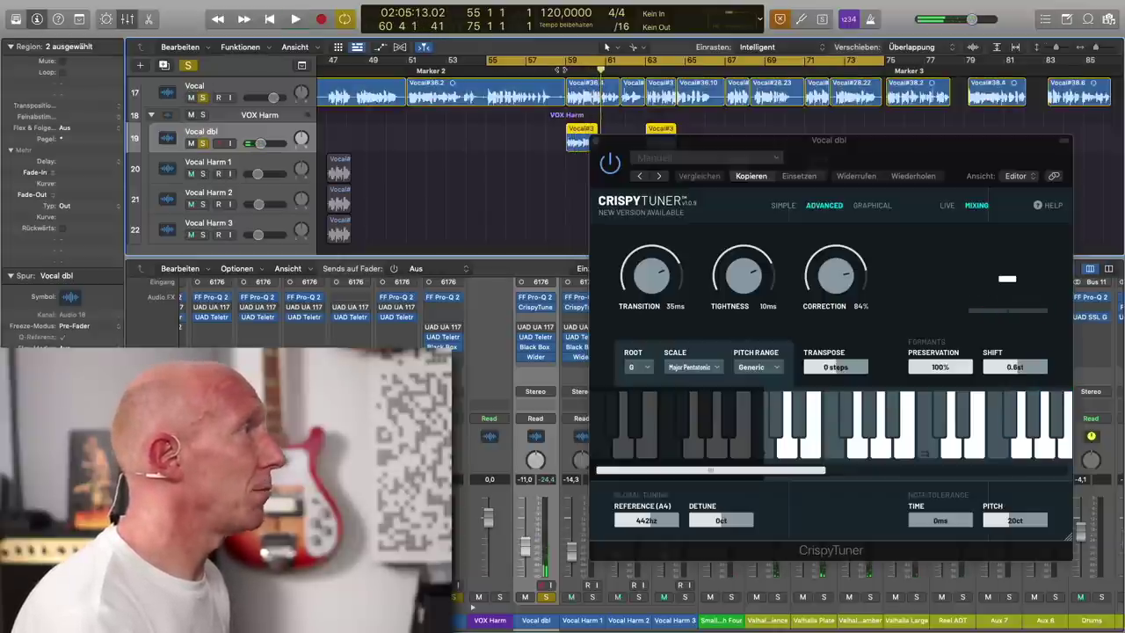
key(space)
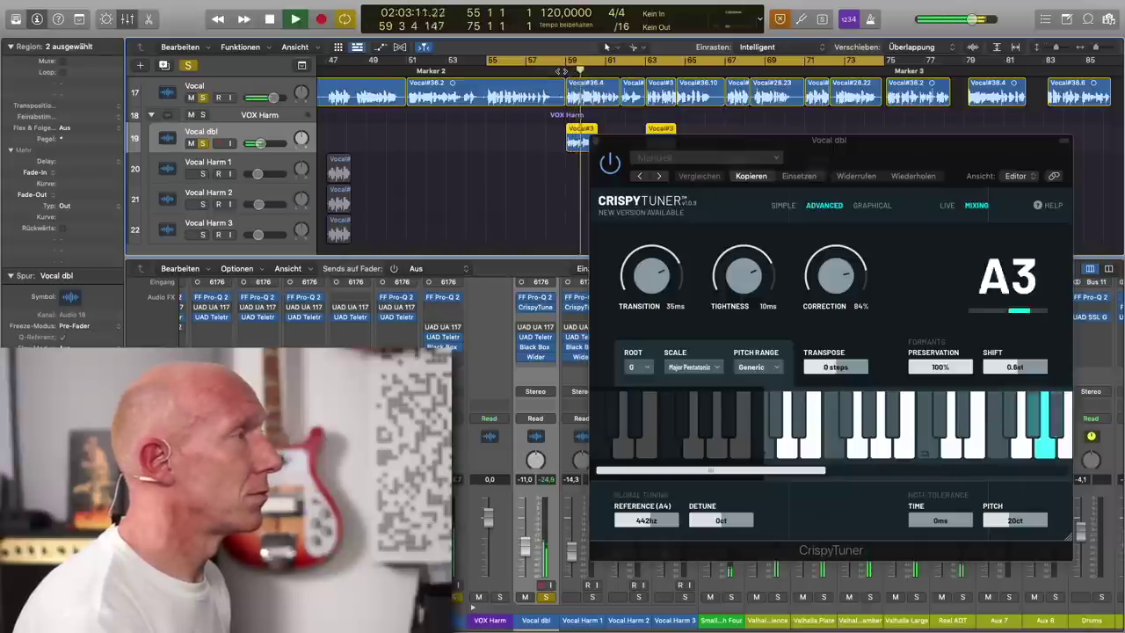
key(space)
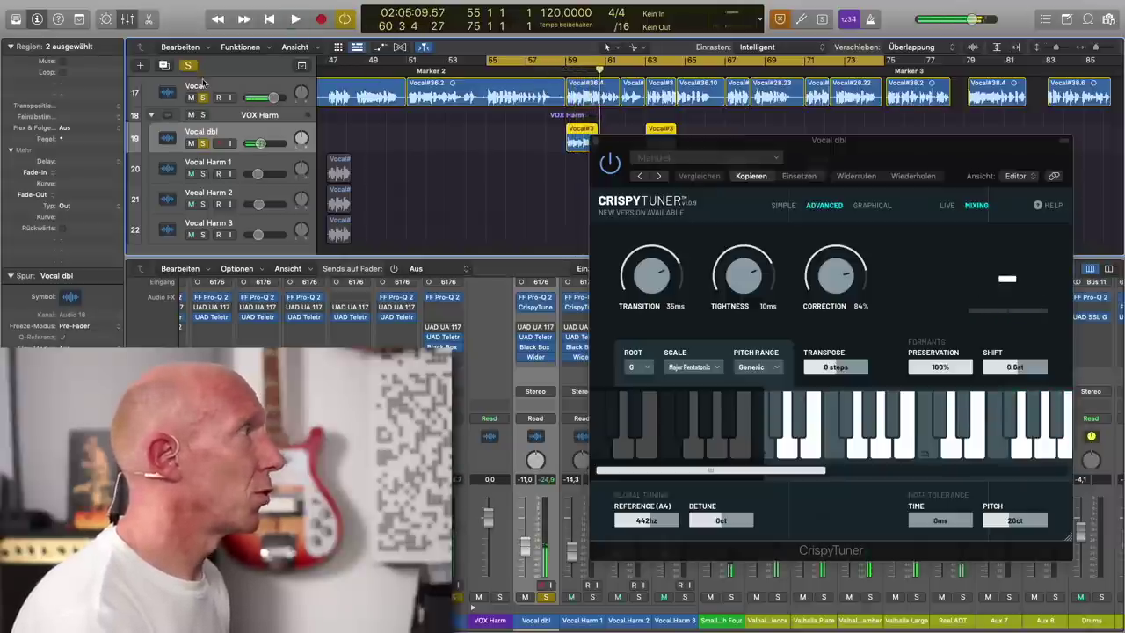
- Clear all solos, listen to the doubled passage in the full mix and close the CrispyTuner window
key(ctrl+alt+super+s)
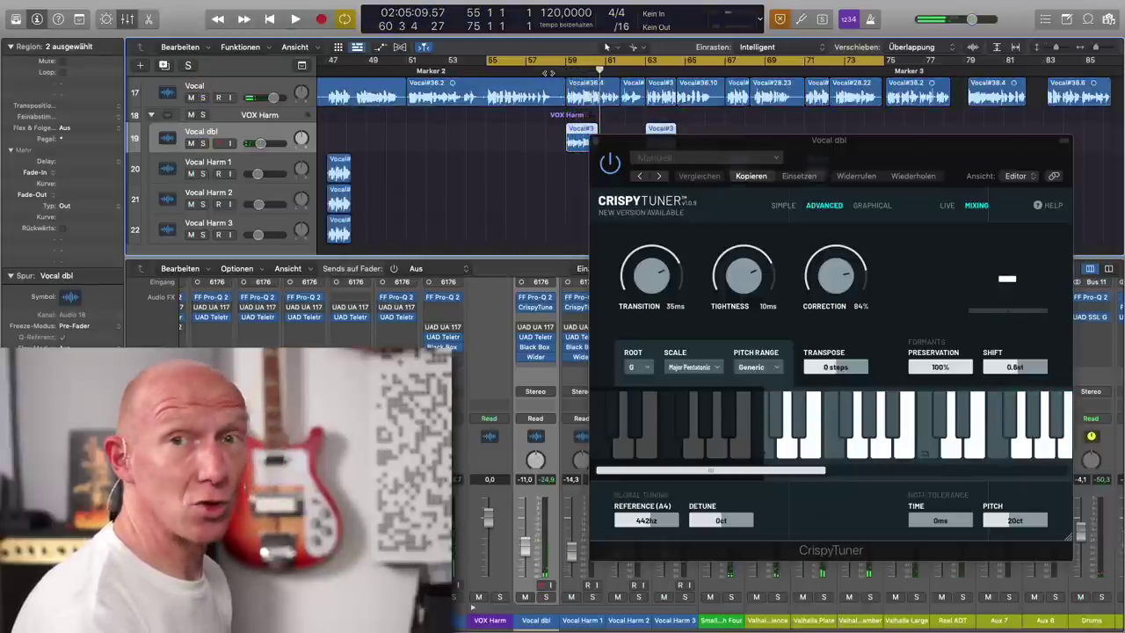
key(space)
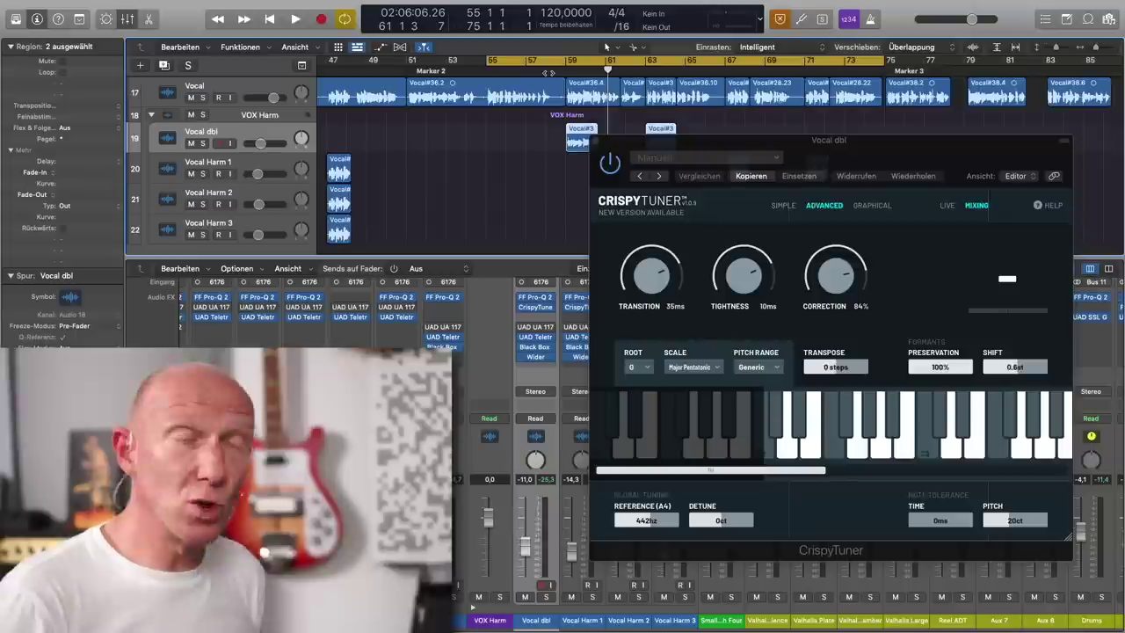
click(600, 142)
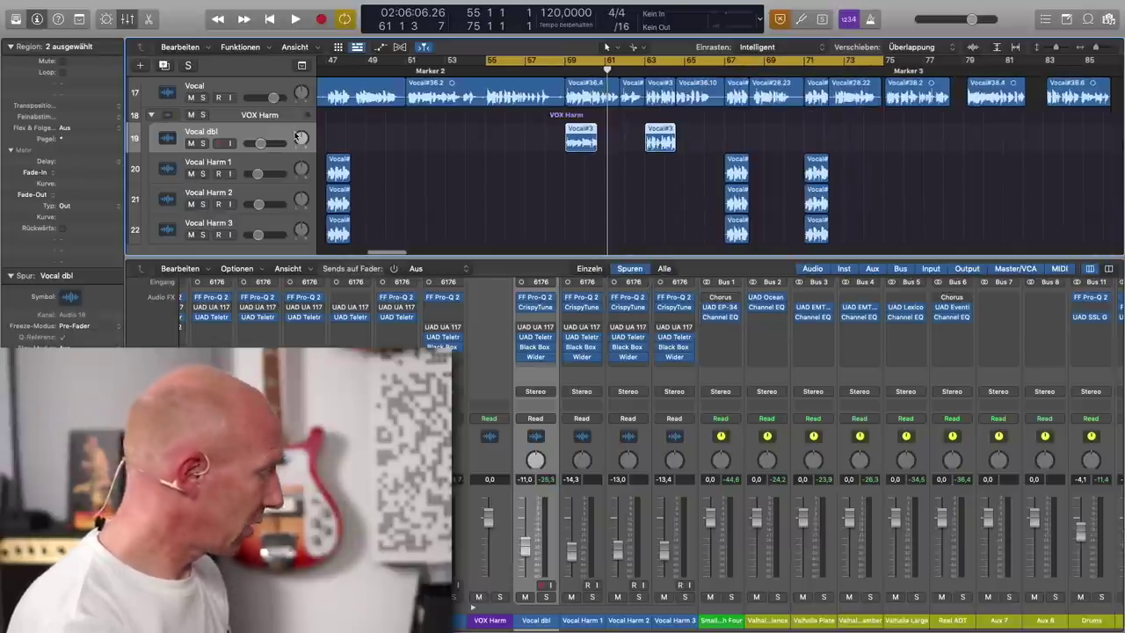
- Duplicate the Vocal dbl track with its channel settings and rename the copy Vocal Terz
key(super+d)
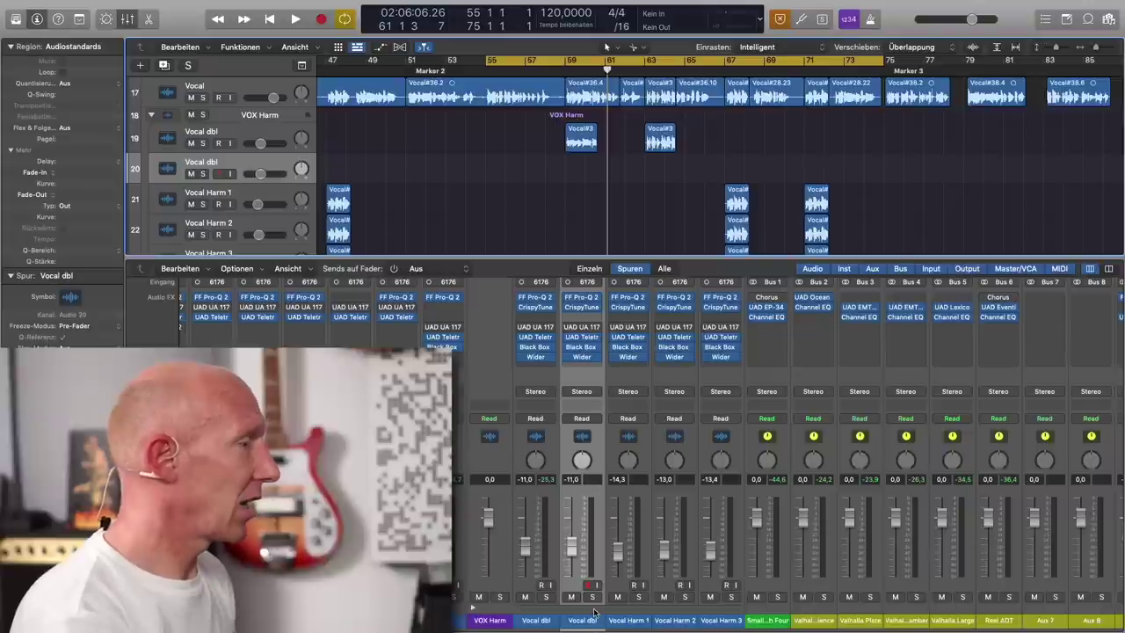
mouse_move(581, 348)
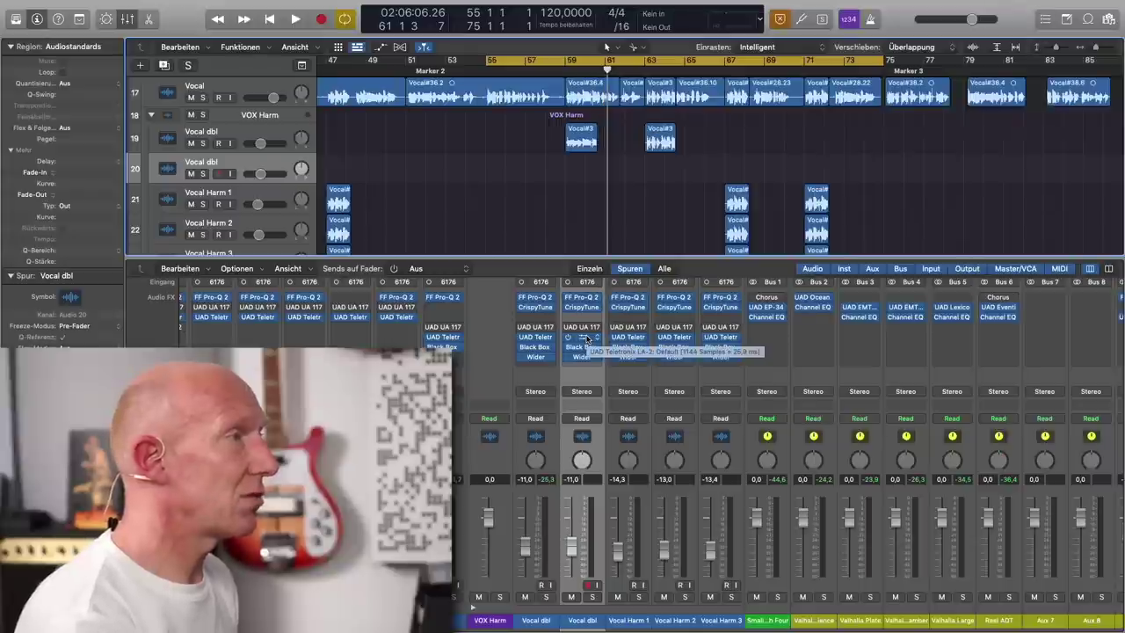
double_click(582, 620)
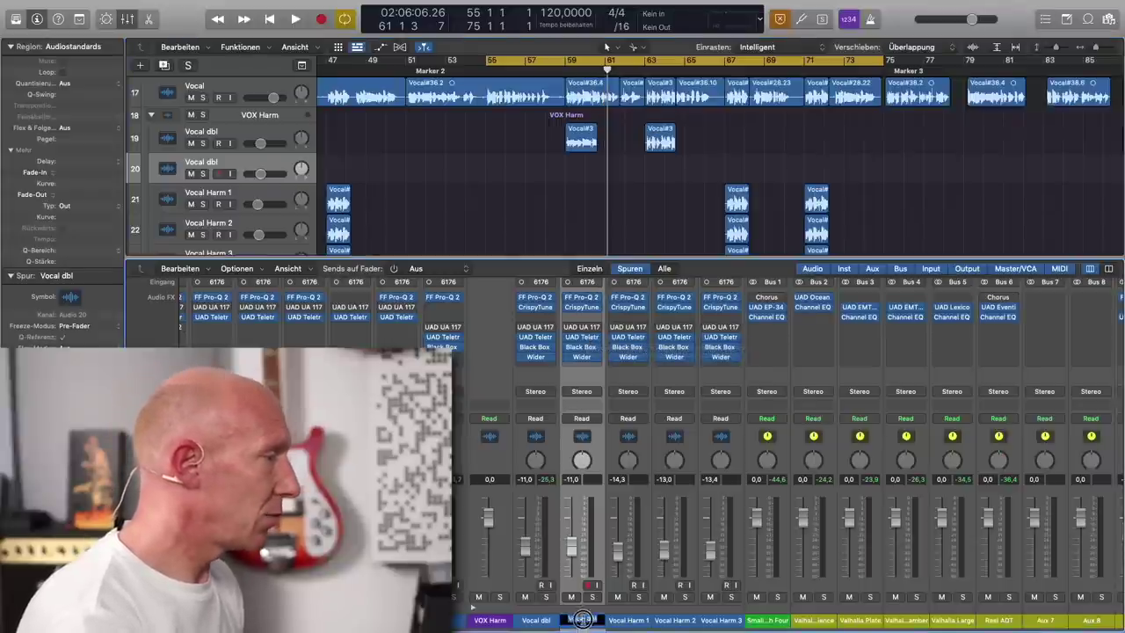
click(598, 618)
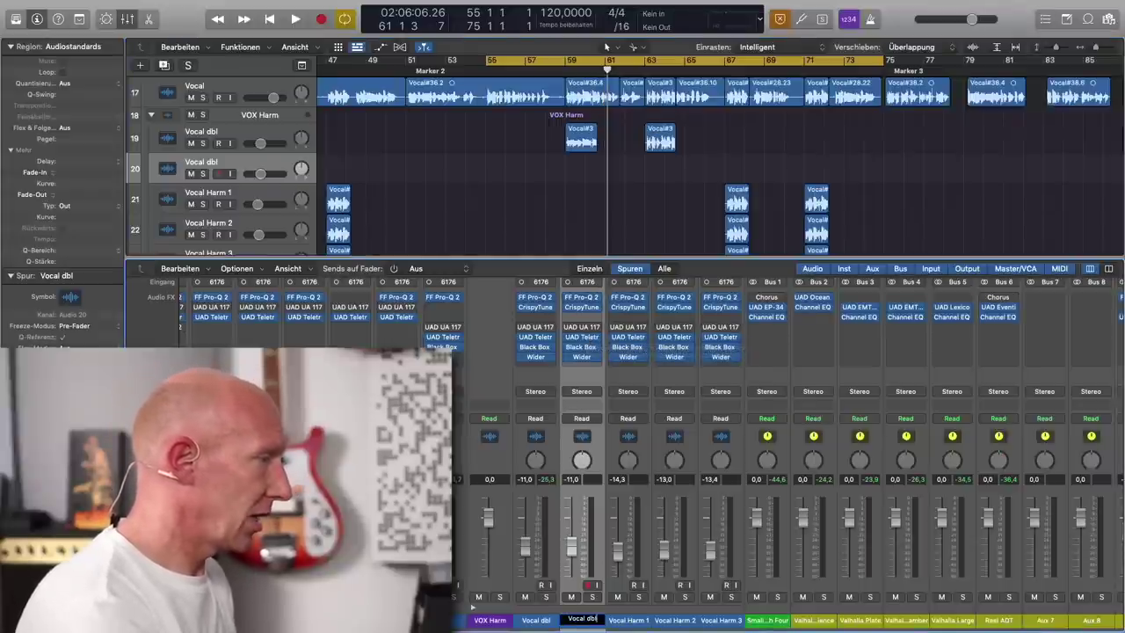
text(Te)
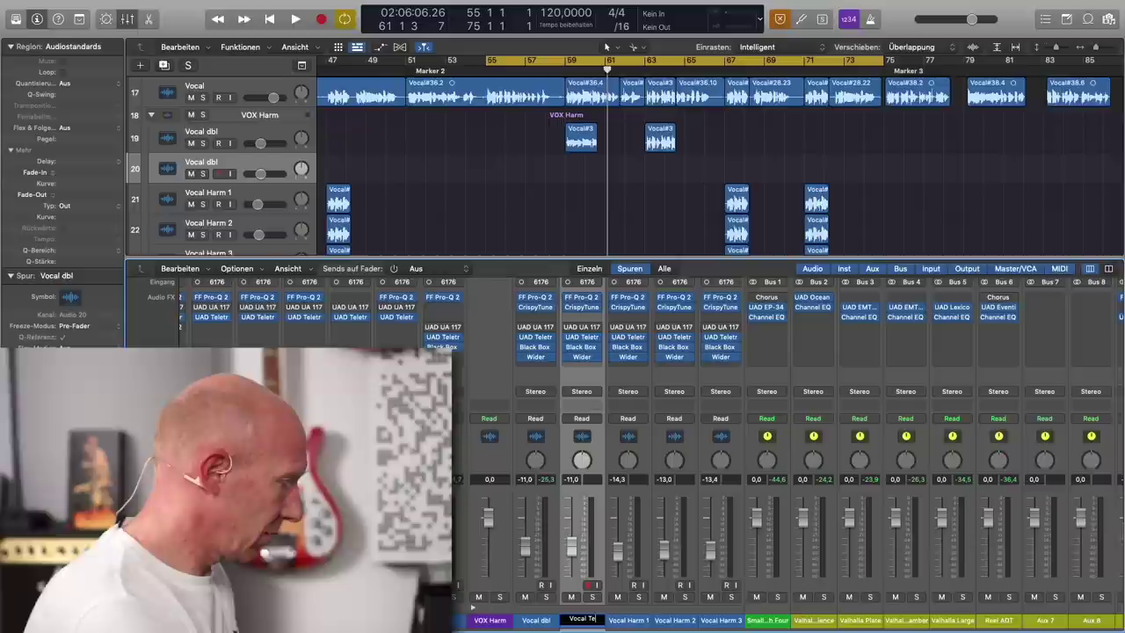
text(rz)
key(Return)
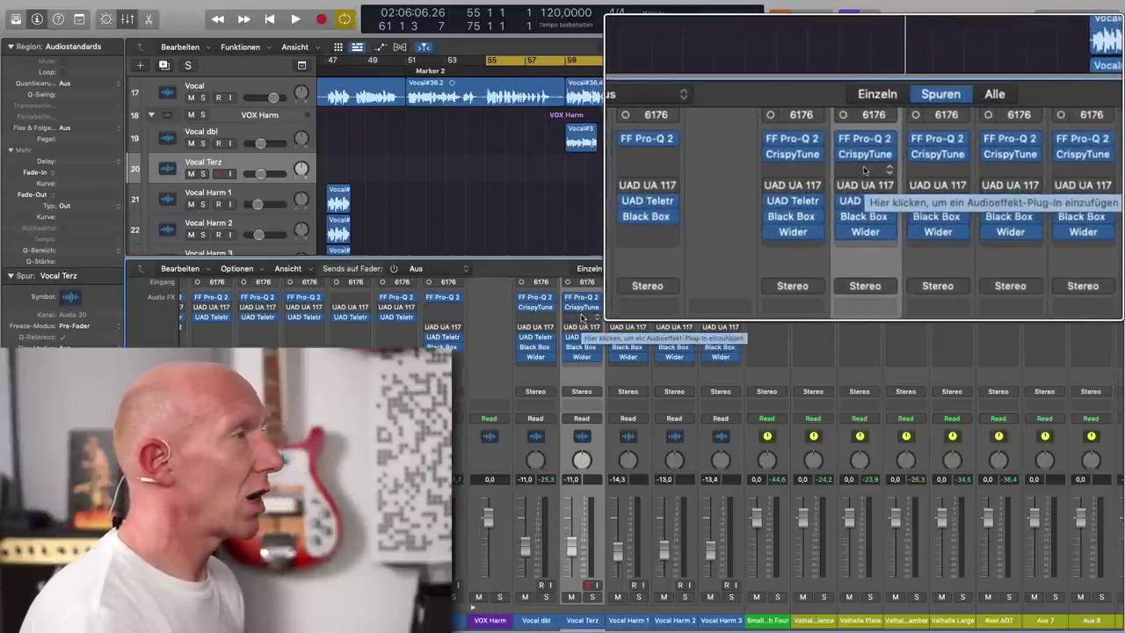
- In CrispyTuner on Vocal Terz, set Transpose to 2 steps and the scale to Major
click(582, 309)
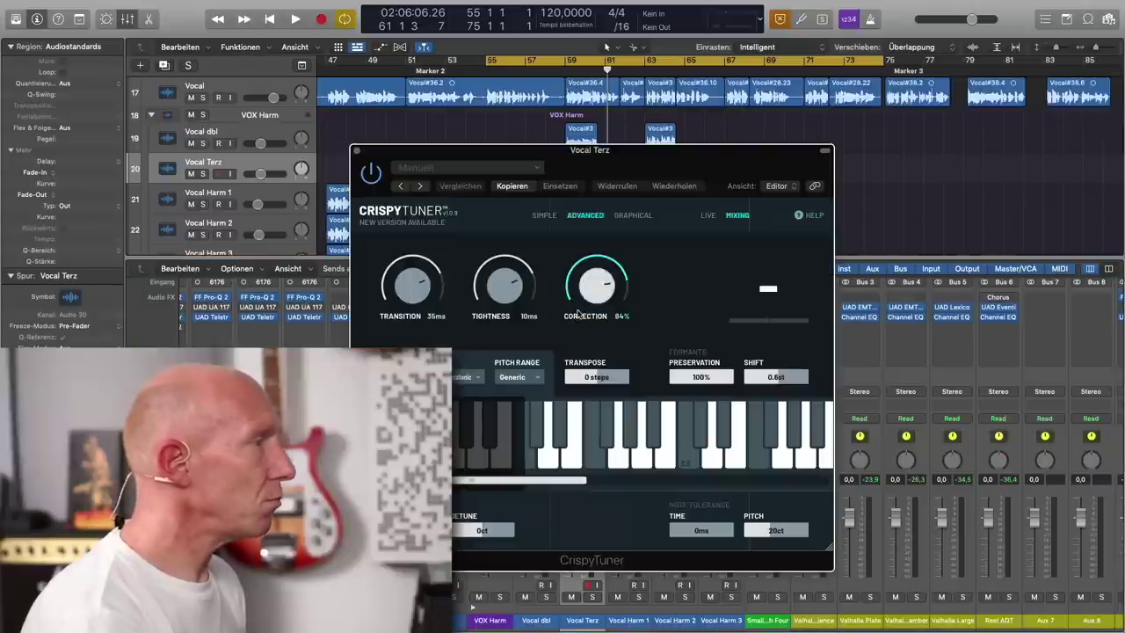
drag(621, 158, 812, 167)
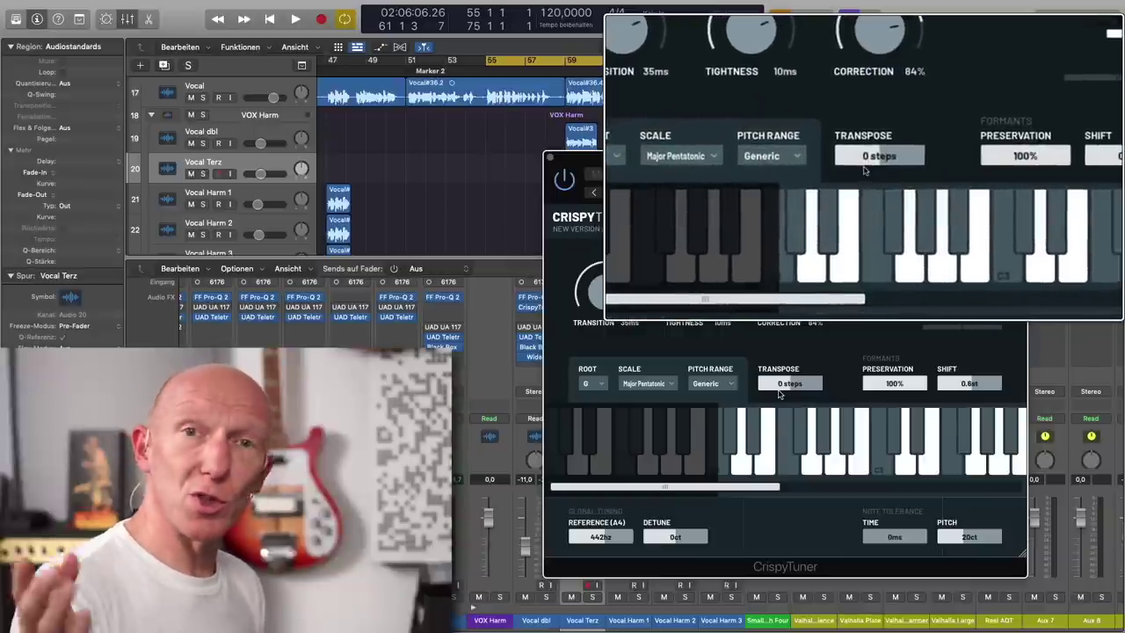
drag(778, 394, 798, 385)
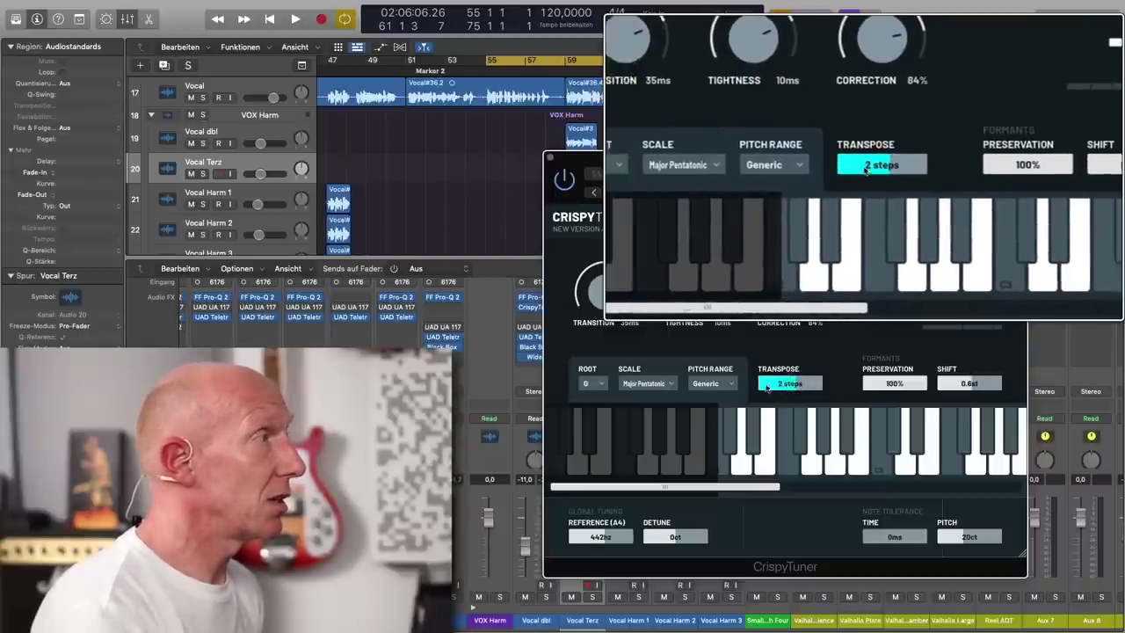
click(668, 383)
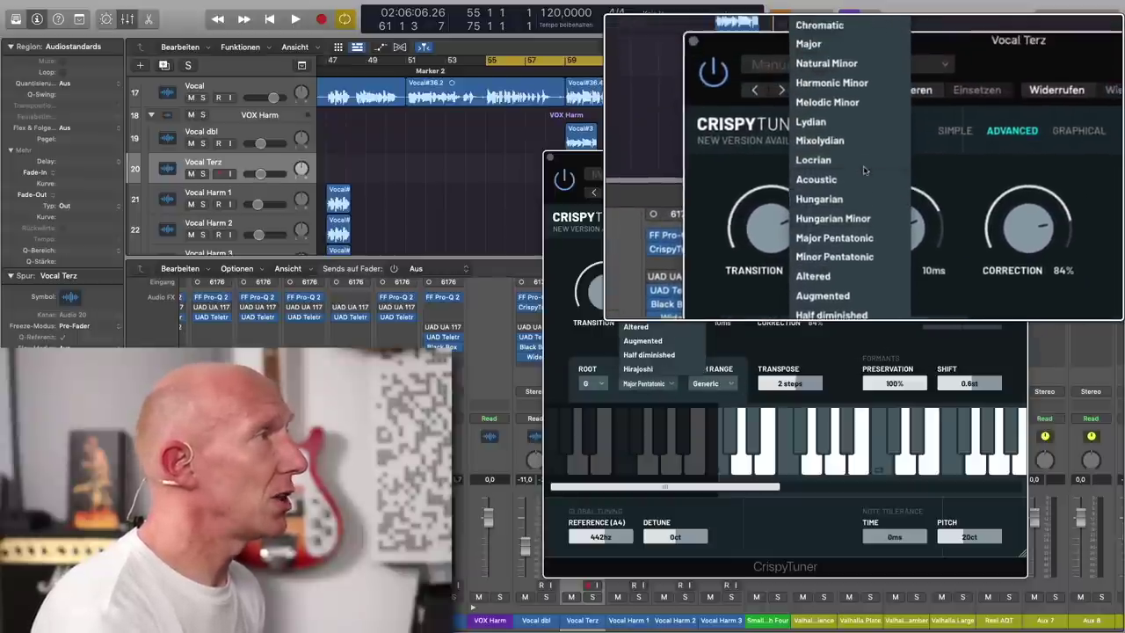
click(673, 205)
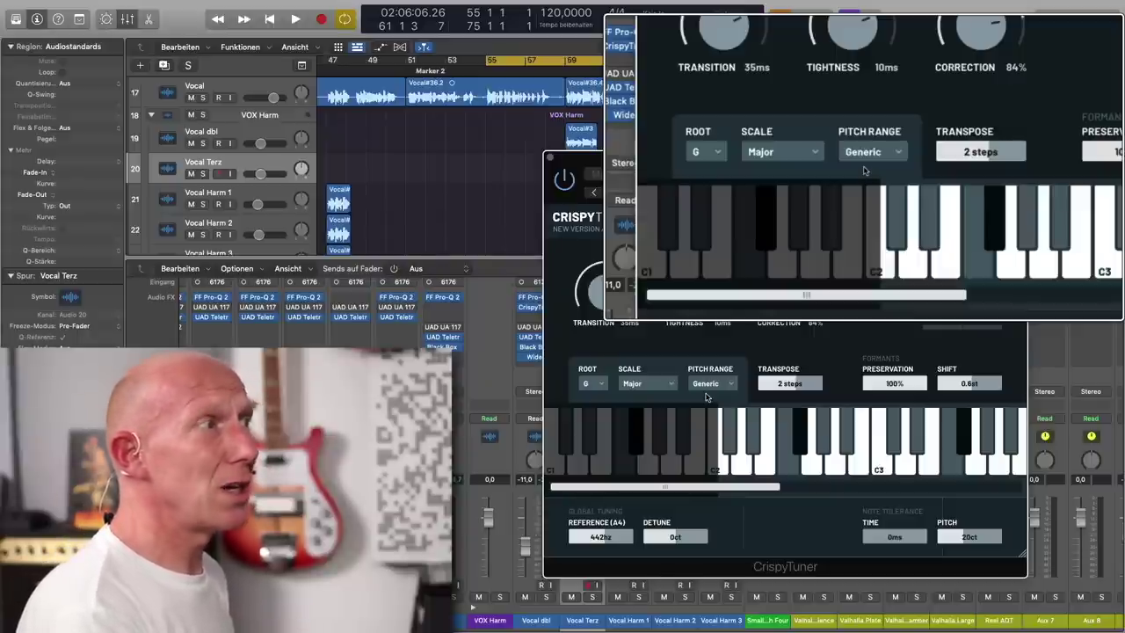
- Copy the Vocal dbl region at bar 63 onto the Vocal Terz track at the same position
drag(877, 159, 865, 202)
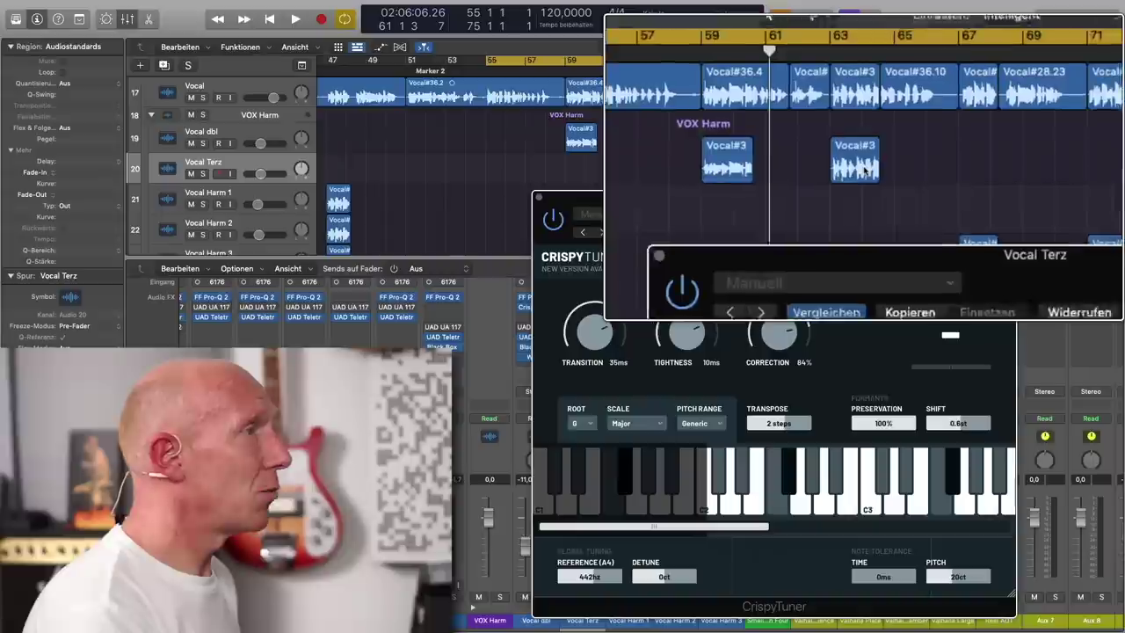
drag(670, 145, 665, 158)
drag(865, 173, 866, 169)
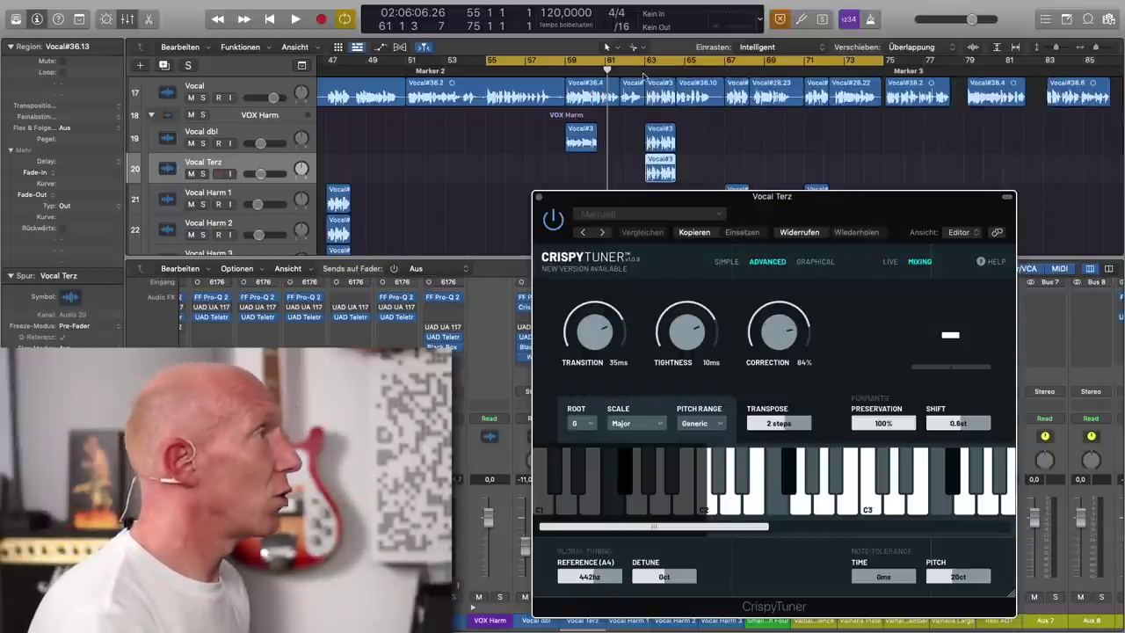
- Play the passage from just before bar 63 to hear the transposed harmony with the lead vocal
click(639, 70)
key(space)
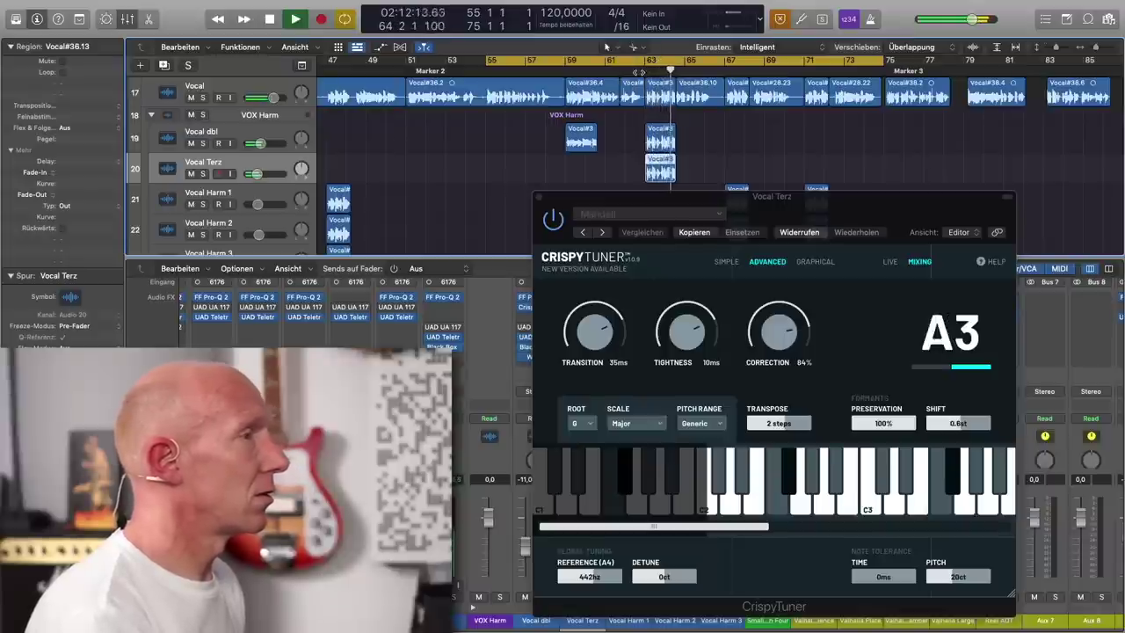
key(space)
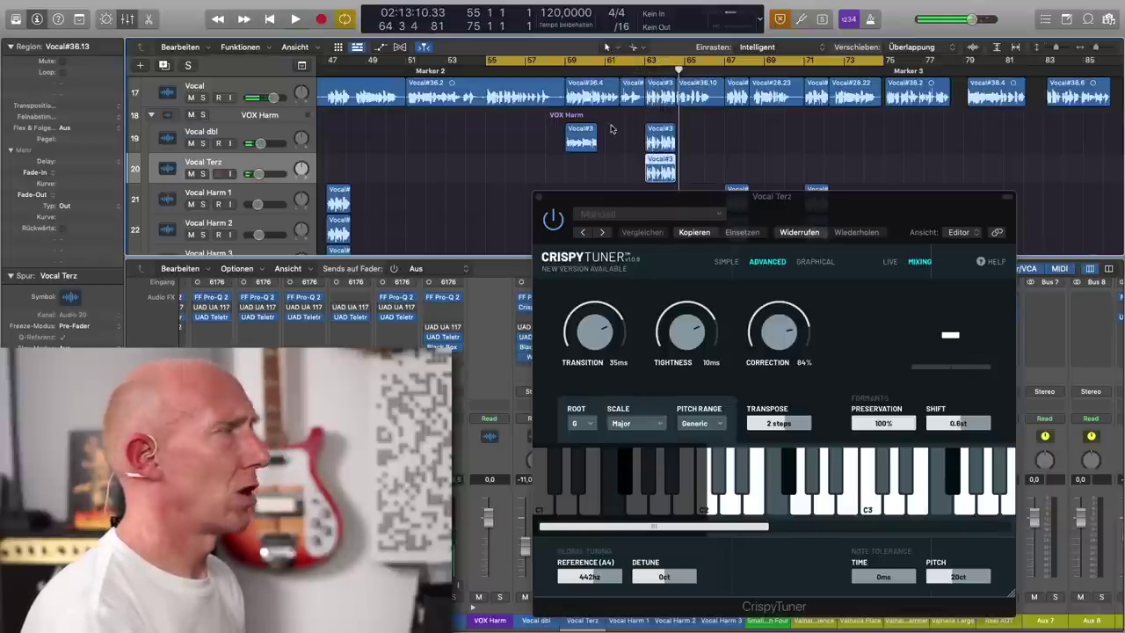
- Close CrispyTuner, solo the Vocal Terz track and play its region at bar 63 on its own
click(539, 197)
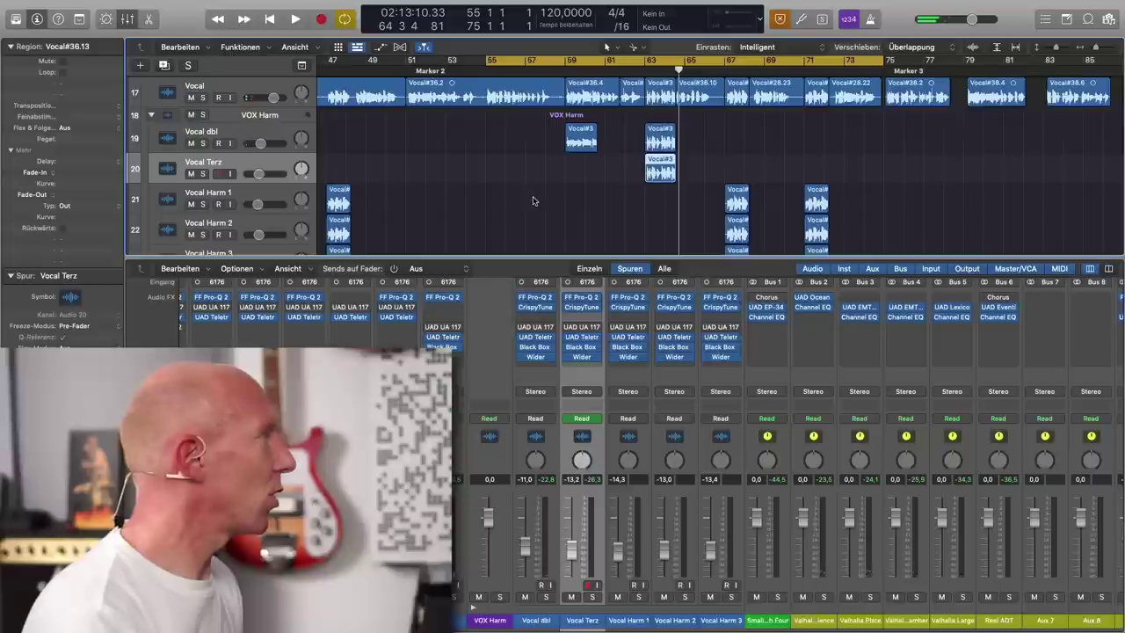
click(203, 173)
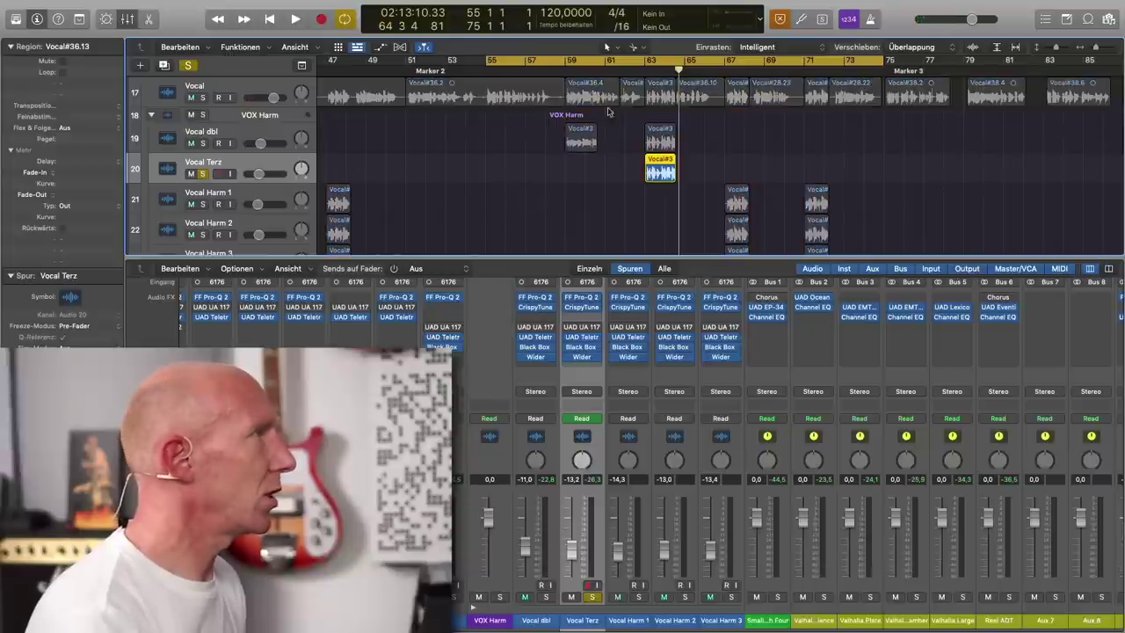
click(644, 70)
key(space)
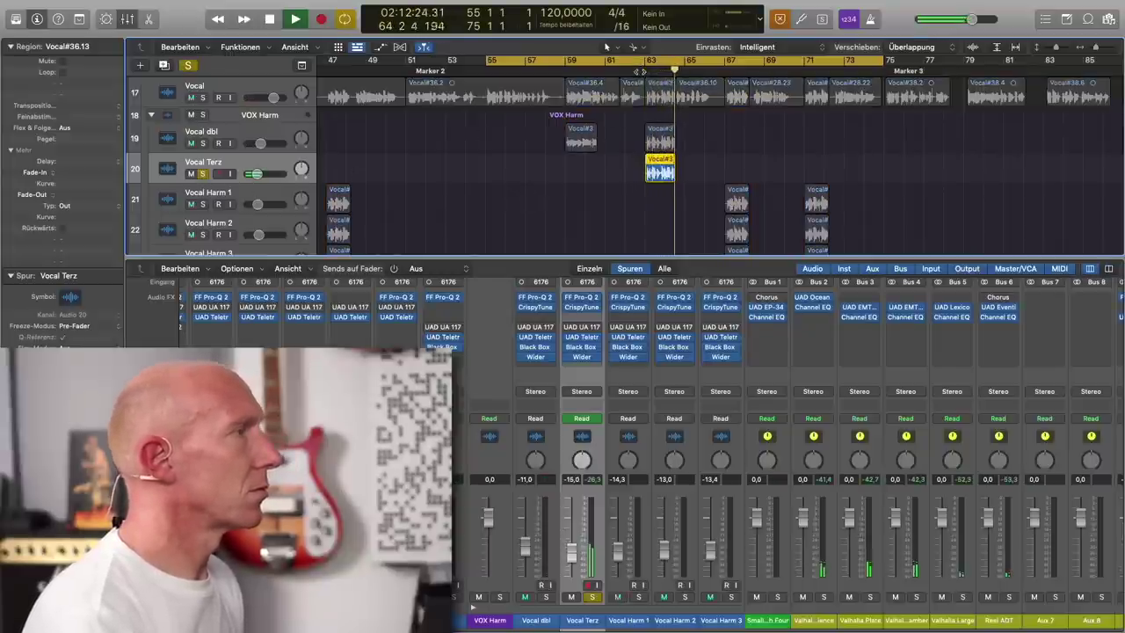
key(space)
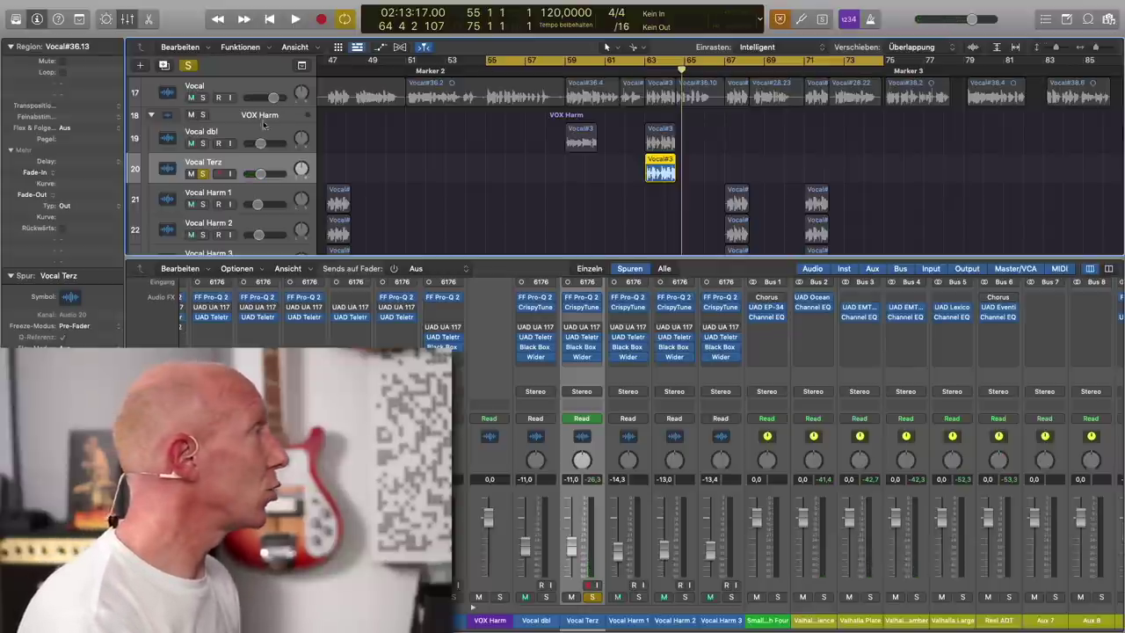
- Add Vocal dbl to the solo and play the bar 63 passage with both the doubled and transposed vocals
click(202, 143)
click(643, 72)
key(space)
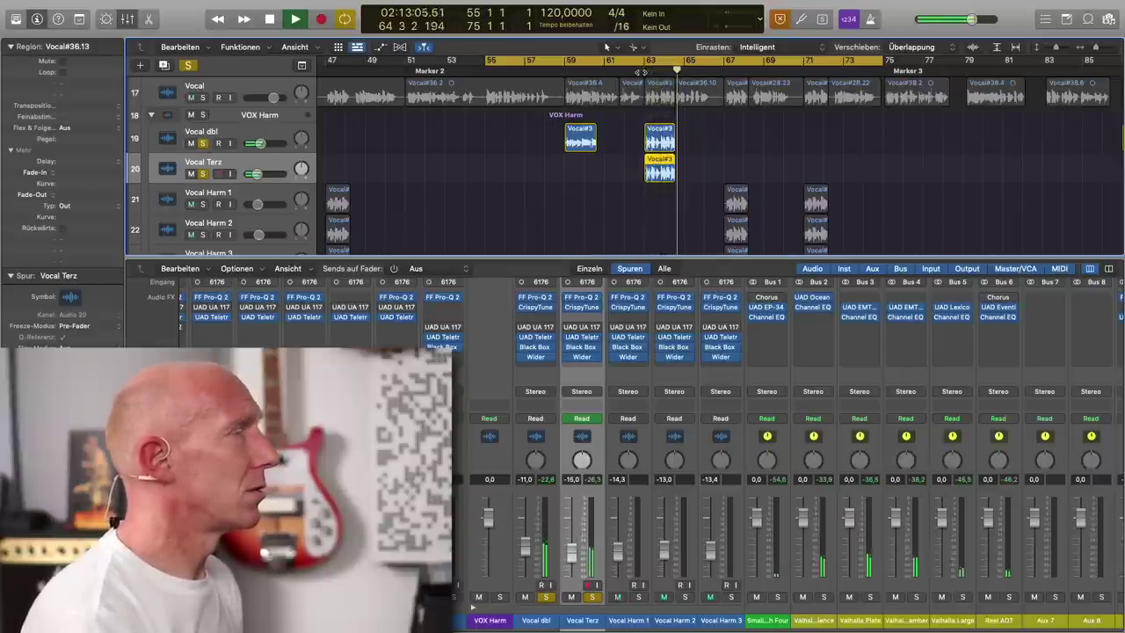
key(space)
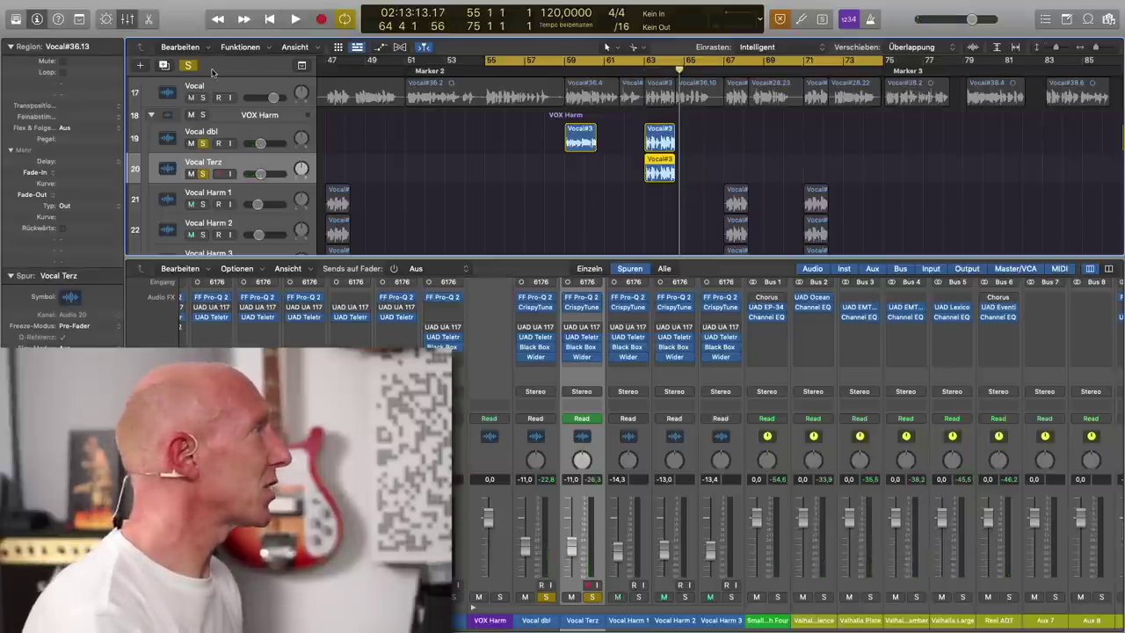
- Clear the solos and play from about bar 61 to hear the doubled and transposed vocals in the full mix
click(622, 82)
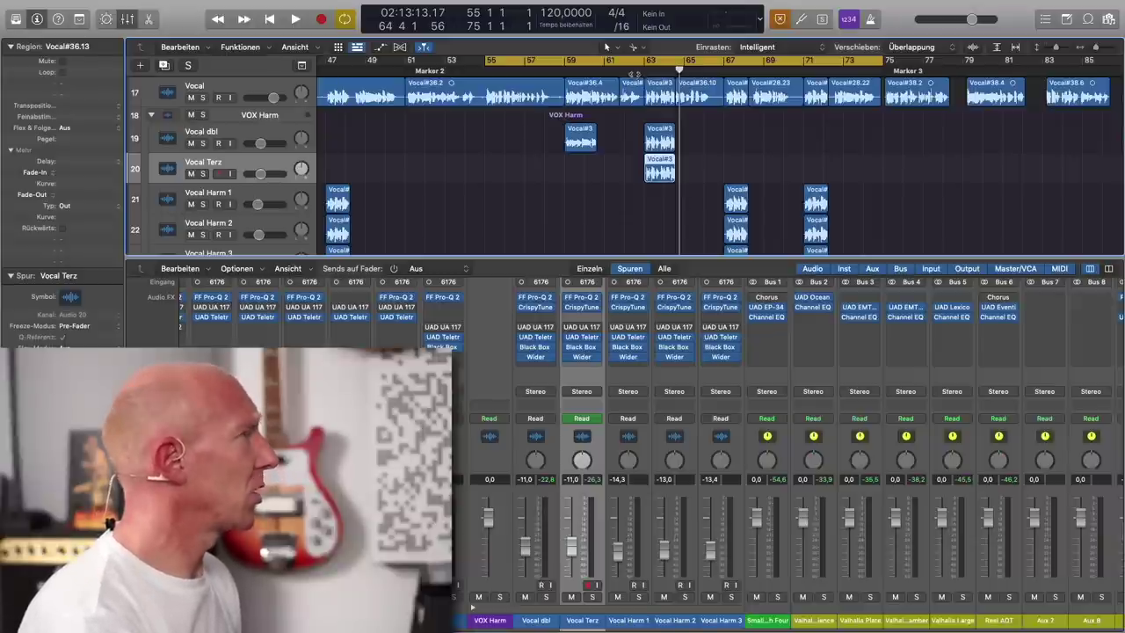
double_click(612, 70)
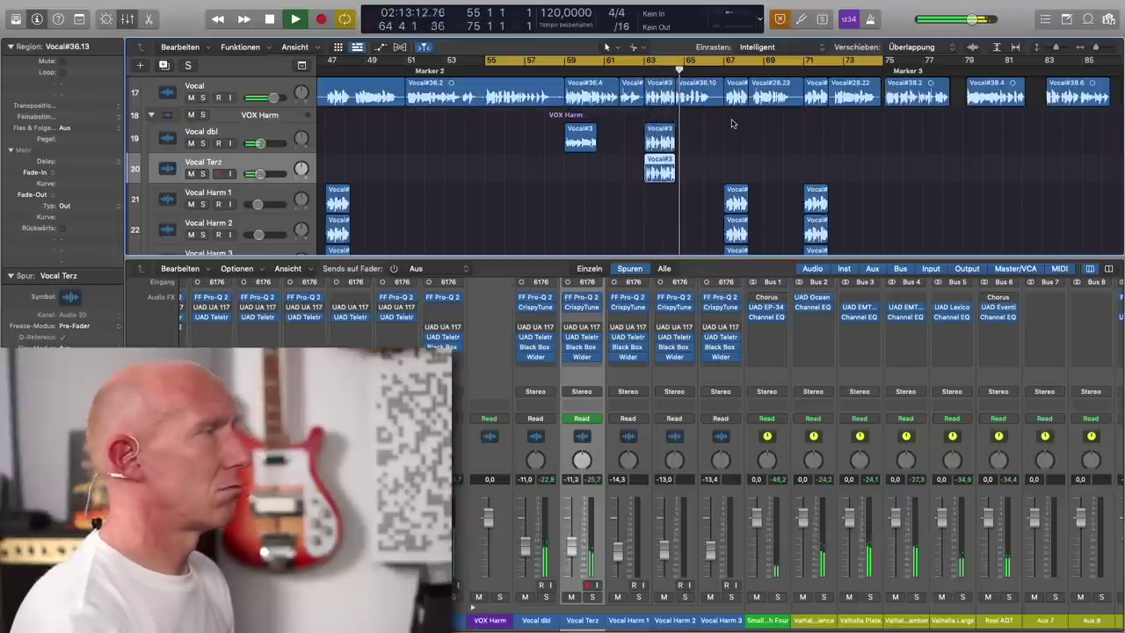
key(space)
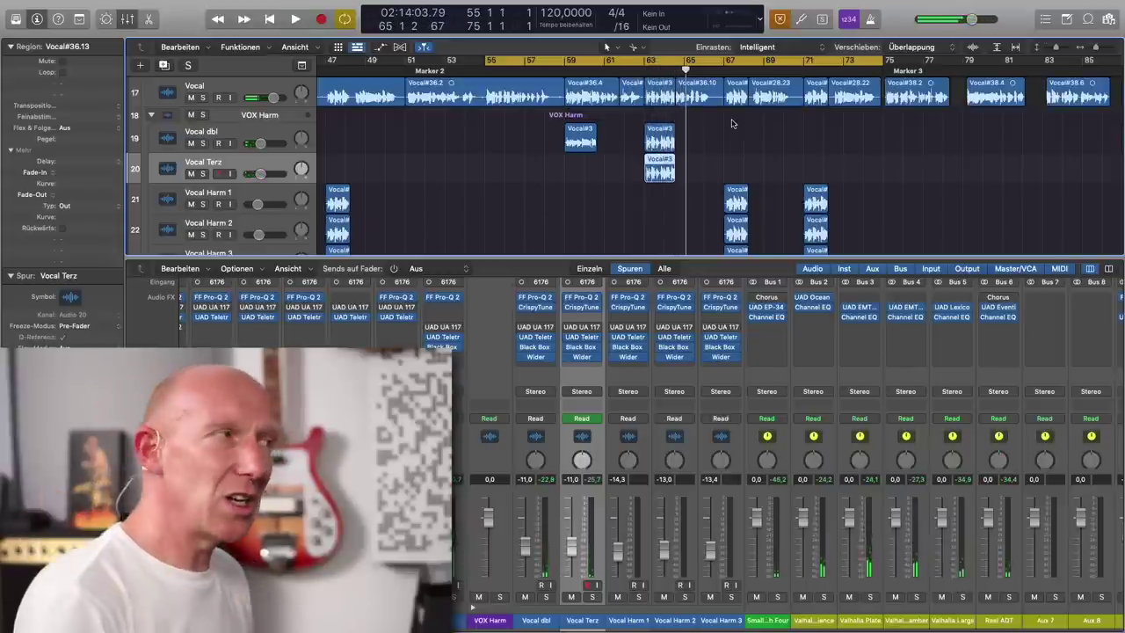
- Solo the Vocal Harm 1, 2 and 3 tracks and play their stacked regions at bar 67
scroll(731, 123, down, 3)
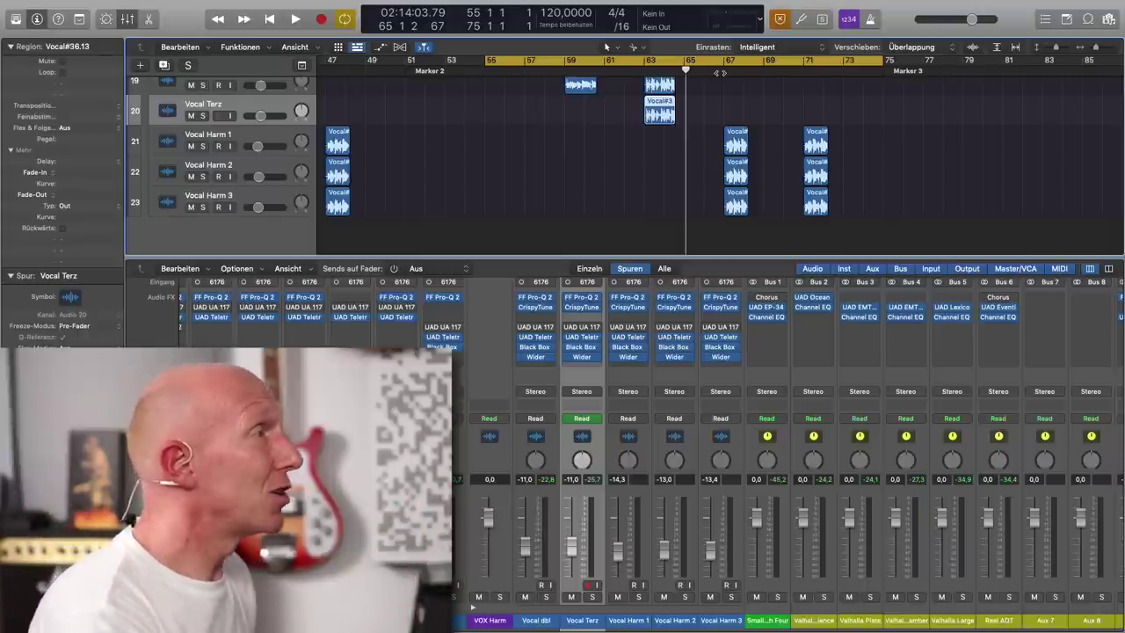
scroll(712, 99, up, 5)
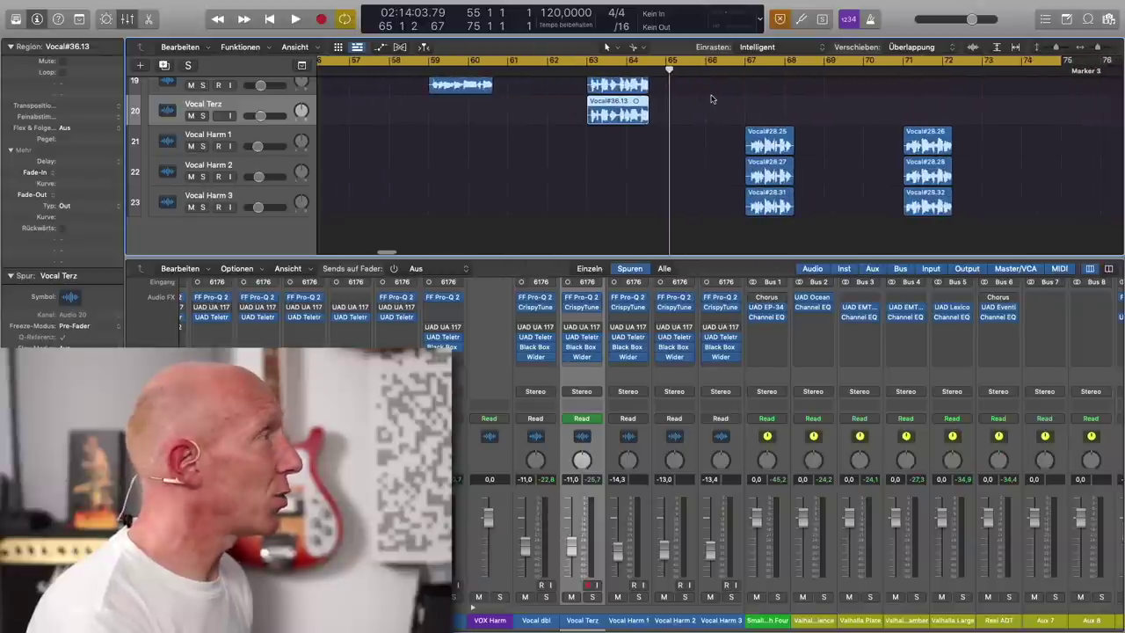
drag(202, 146, 202, 206)
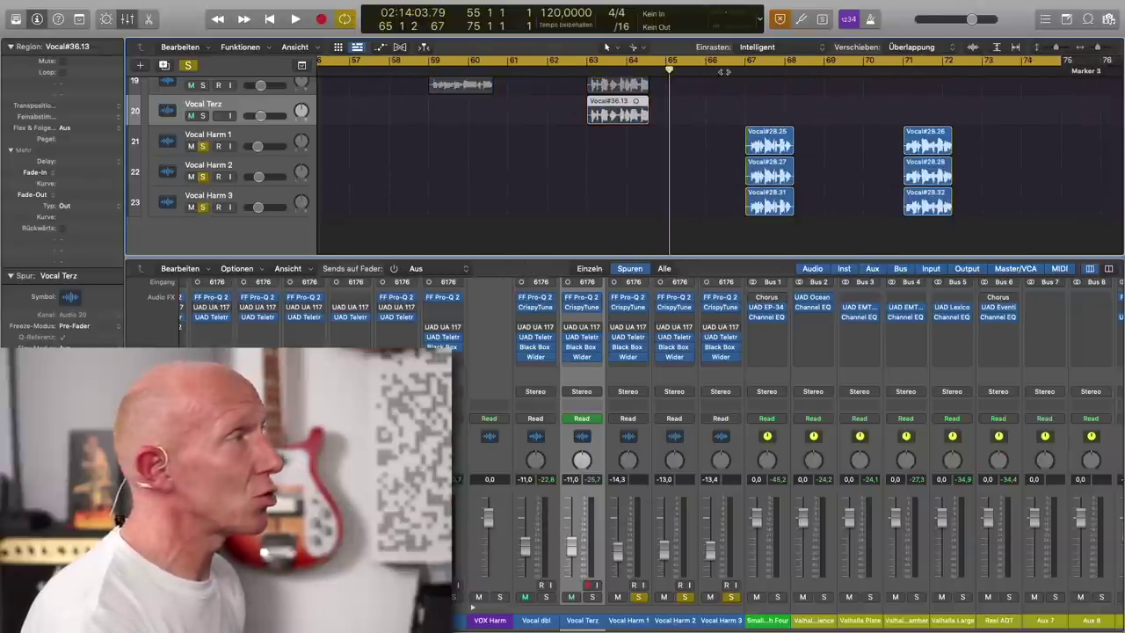
key(space)
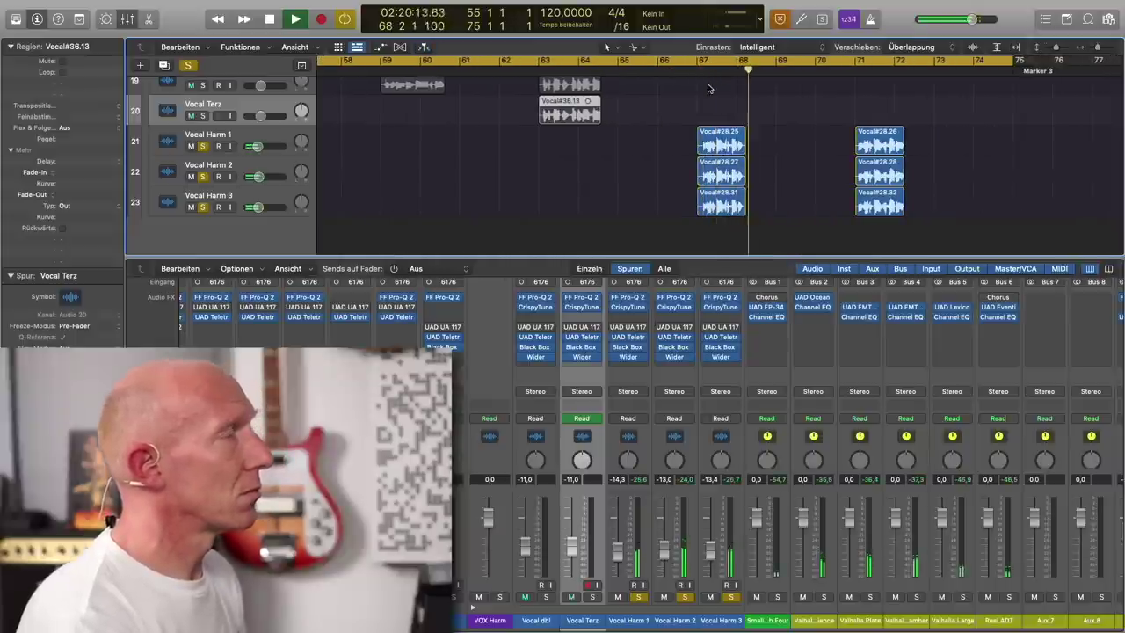
key(space)
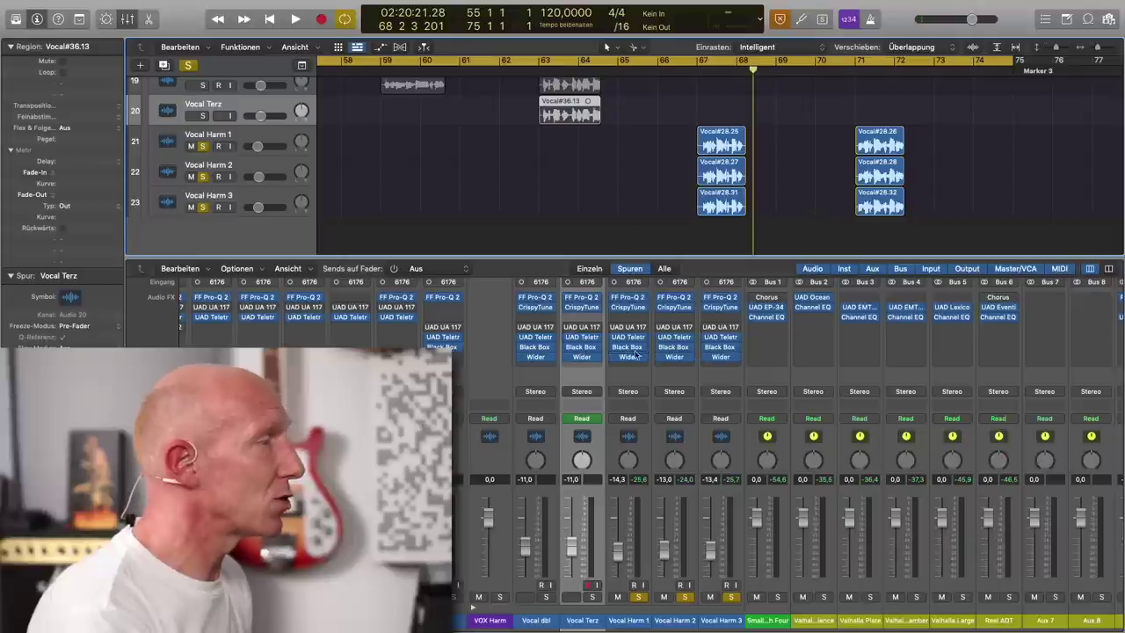
- Examine the correction, scale, transpose and formant shift settings in CrispyTuner on Vocal Harm 1
click(644, 449)
click(629, 310)
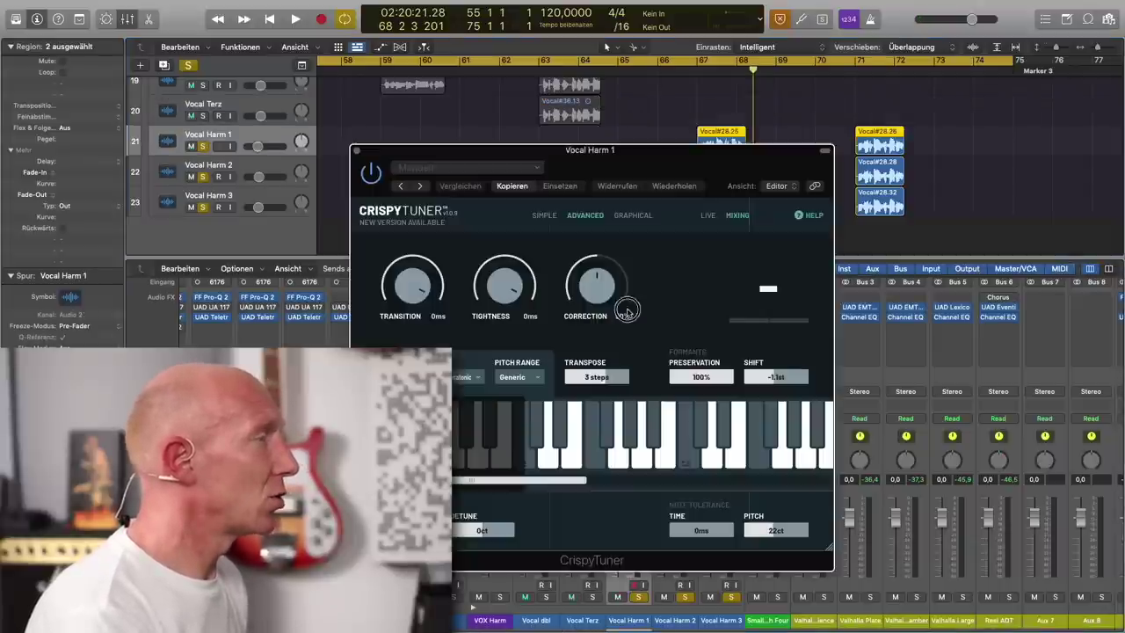
drag(664, 152, 816, 116)
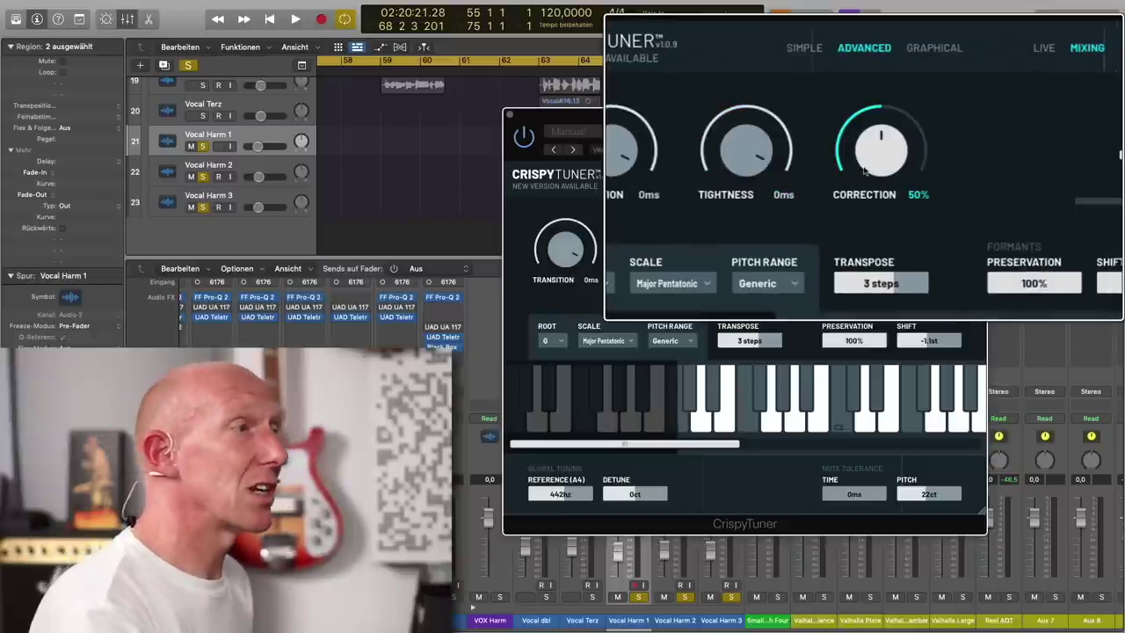
click(745, 341)
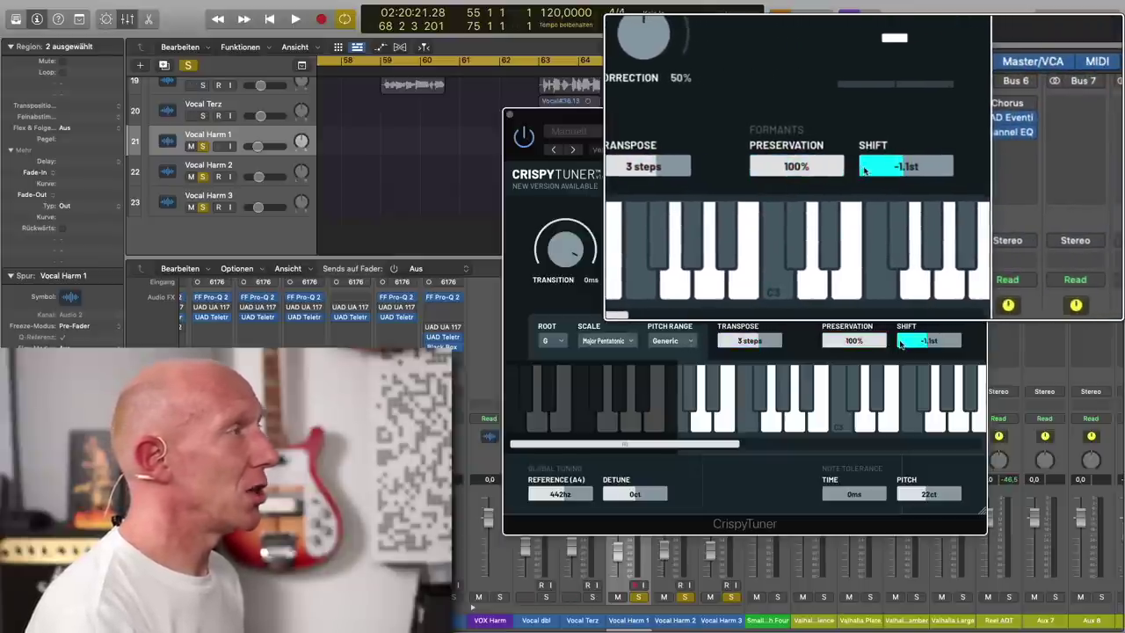
click(508, 115)
- Select the Vocal Harm 1 track and set the cycle range from bar 67 to bar 69
click(292, 171)
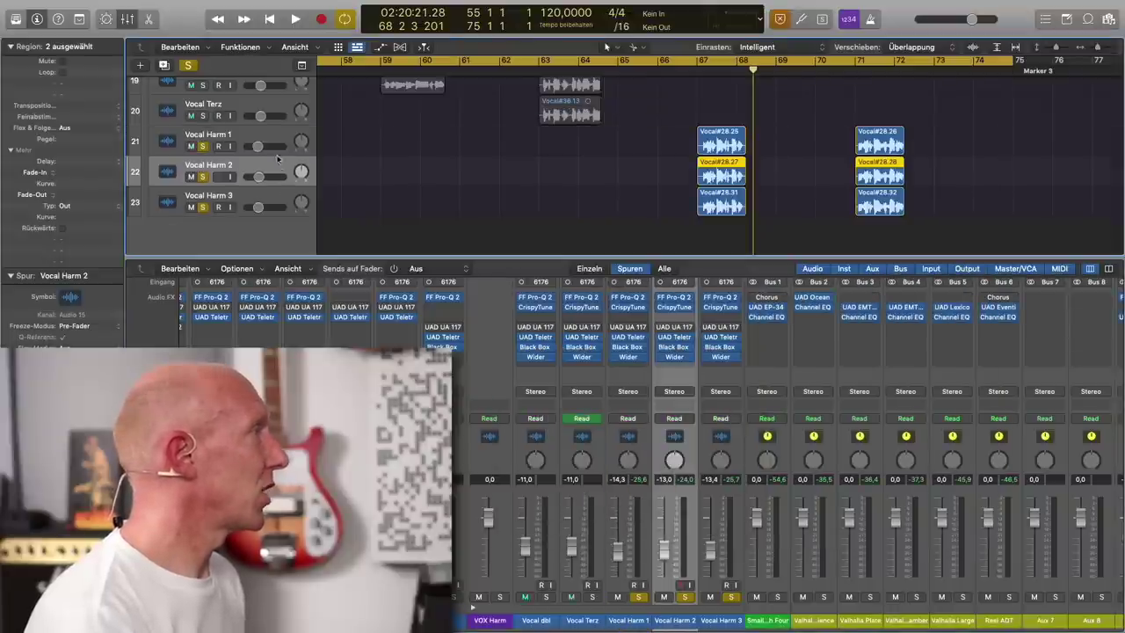
click(280, 142)
drag(708, 55, 784, 152)
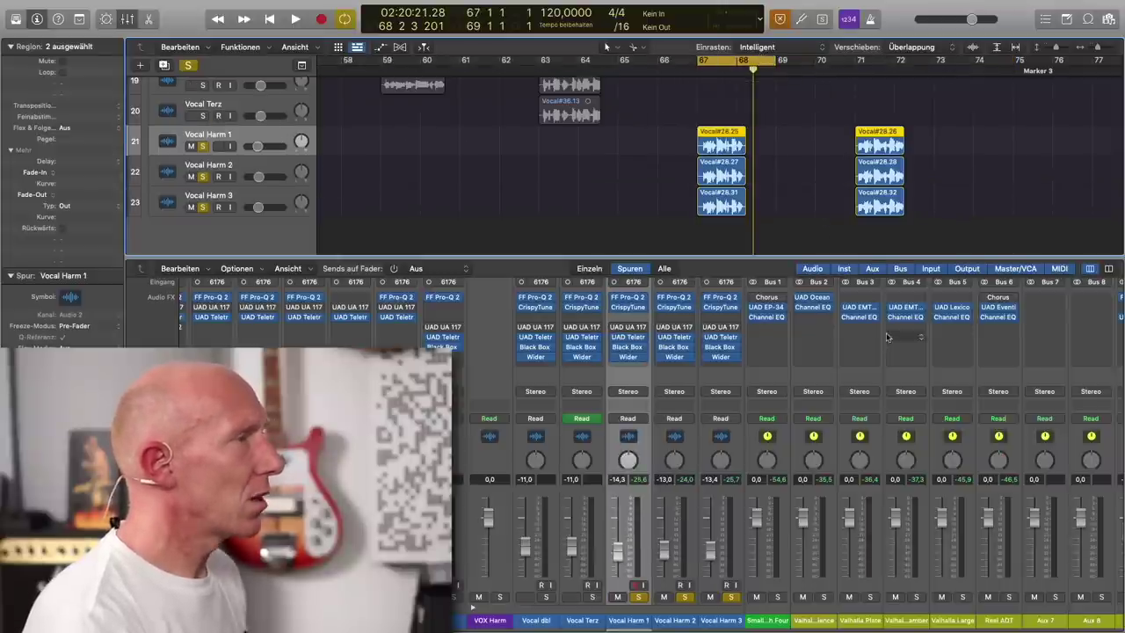
- Open CrispyTuner on Vocal Harm 1 clear of the regions and remove Vocal Harm 2 and 3 from the solo
click(627, 308)
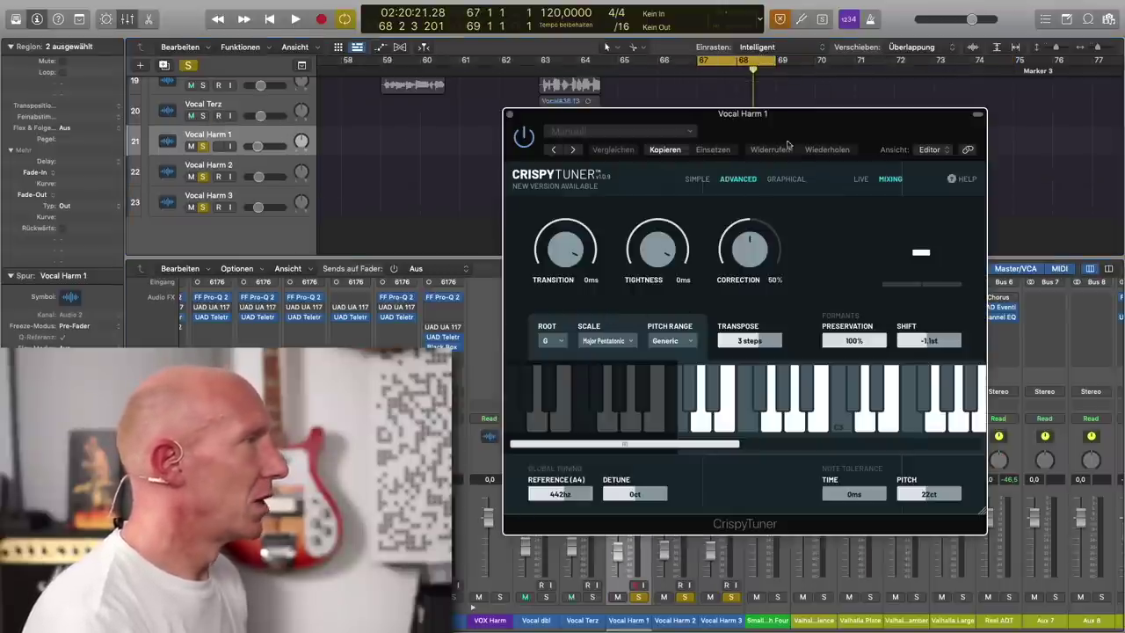
drag(795, 120, 876, 229)
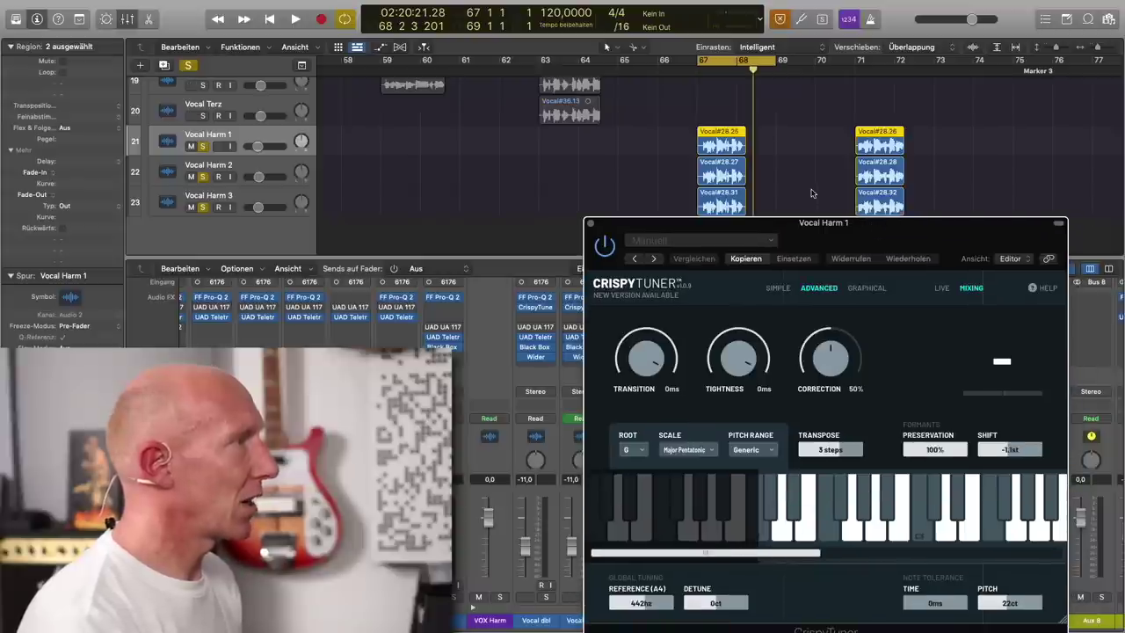
click(203, 177)
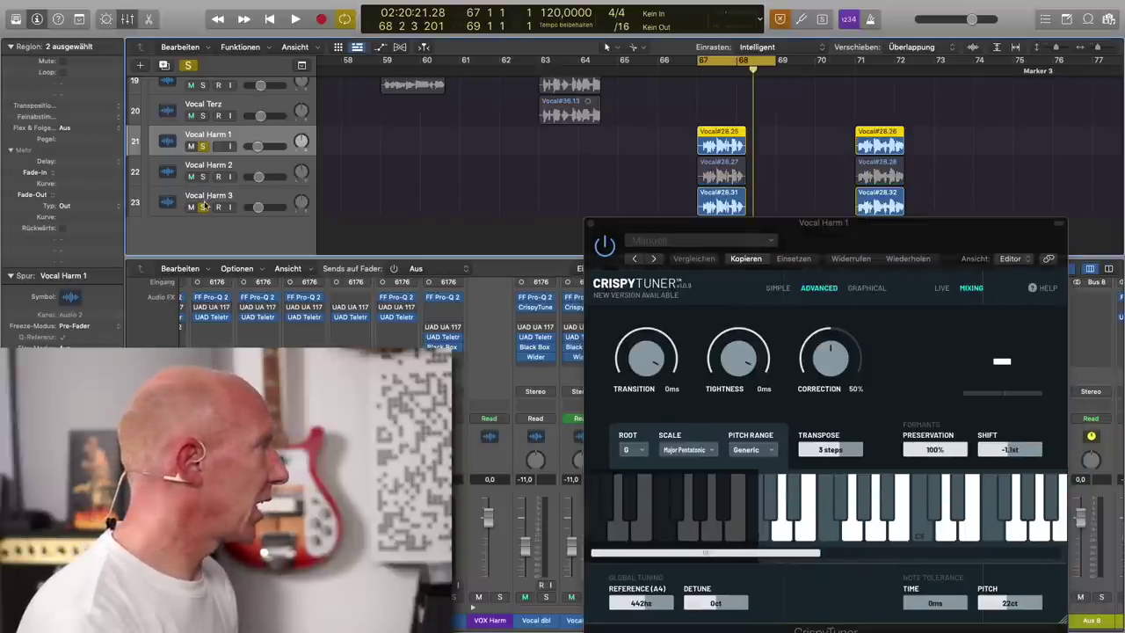
click(202, 207)
click(268, 132)
- While looping Vocal Harm 1, try a formant shift of -3.9 st in CrispyTuner, restore -1.1 st and close the plug-in
key(space)
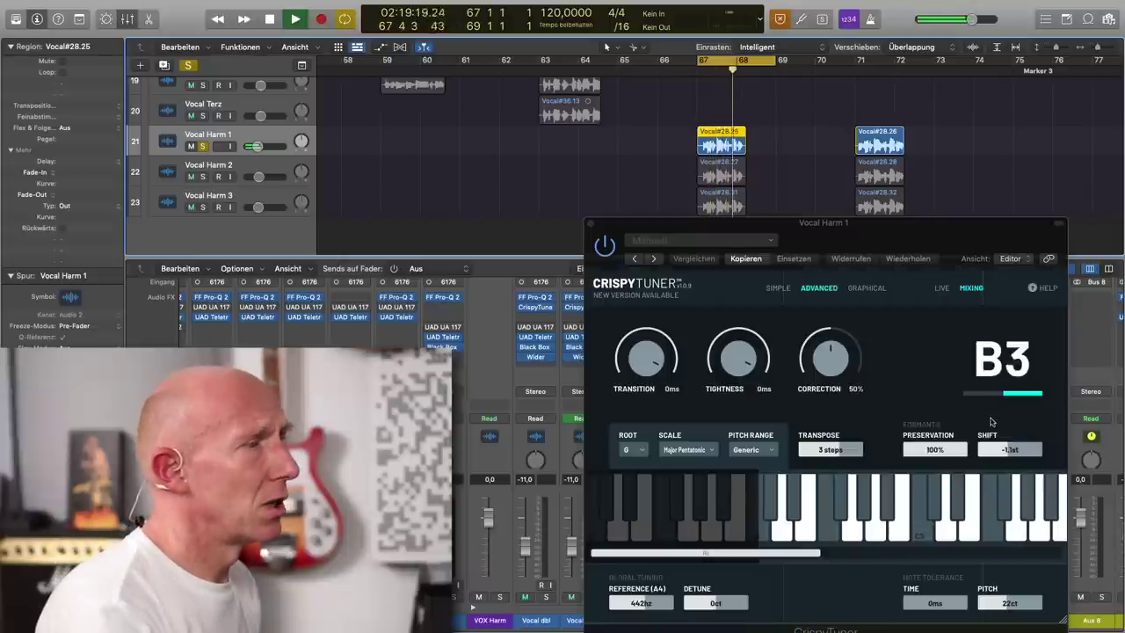
click(1008, 450)
mouse_move(1009, 451)
mouse_down()
mouse_move(1028, 449)
mouse_move(997, 457)
mouse_up()
key(space)
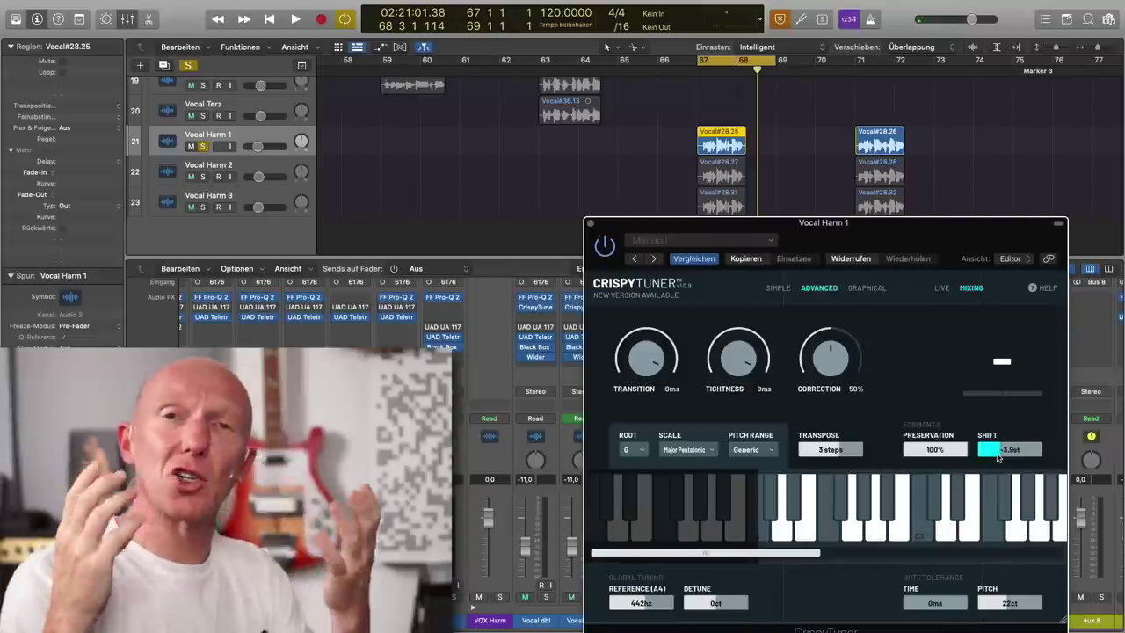
drag(1000, 455, 1006, 452)
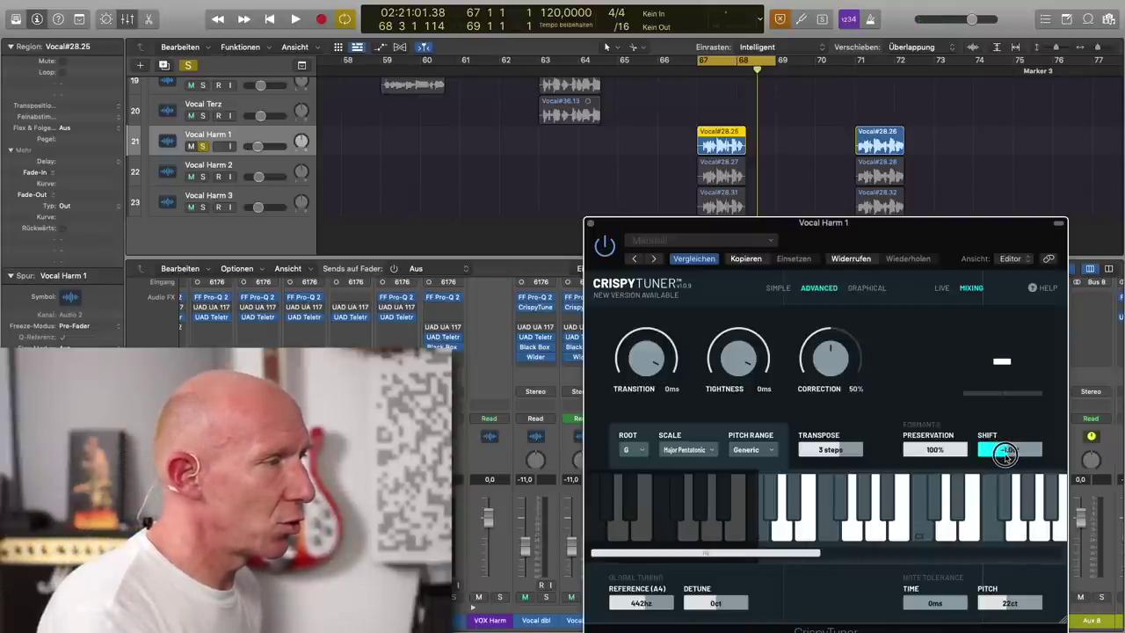
click(592, 225)
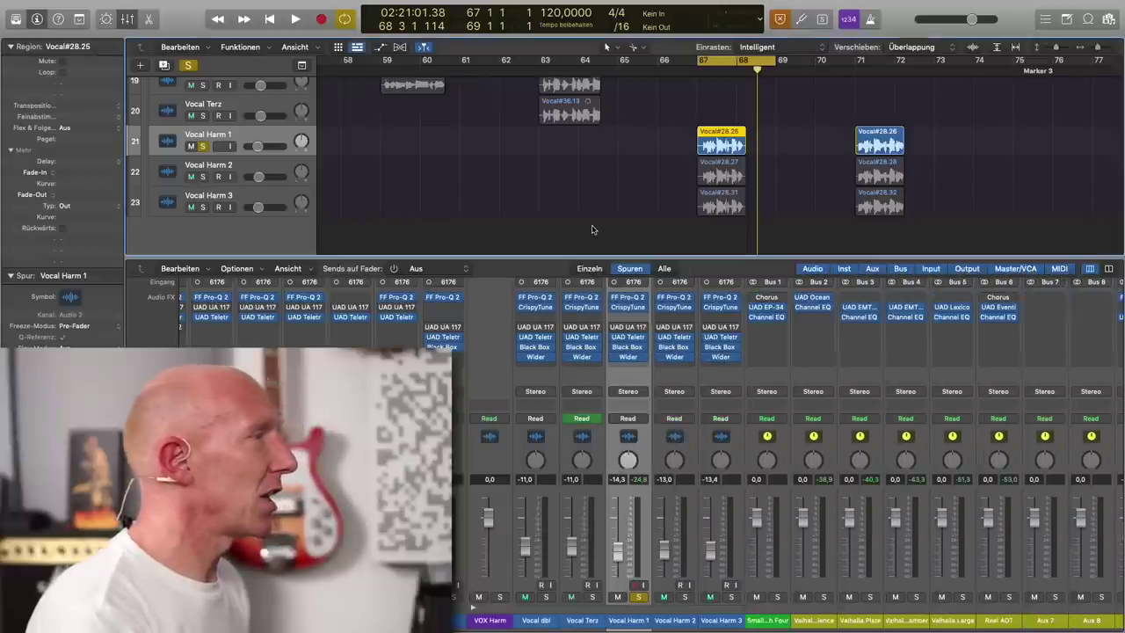
- Compare the CrispyTuner timing, scale, transpose and formant settings of Vocal Harm 1 with those of Vocal Harm 2
click(614, 306)
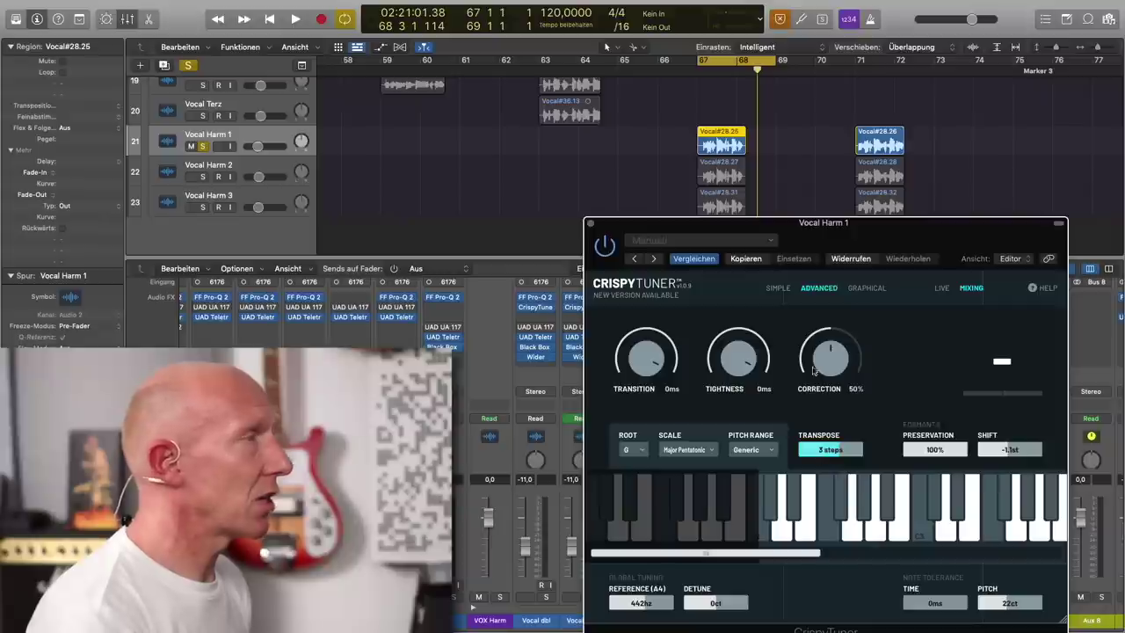
click(591, 226)
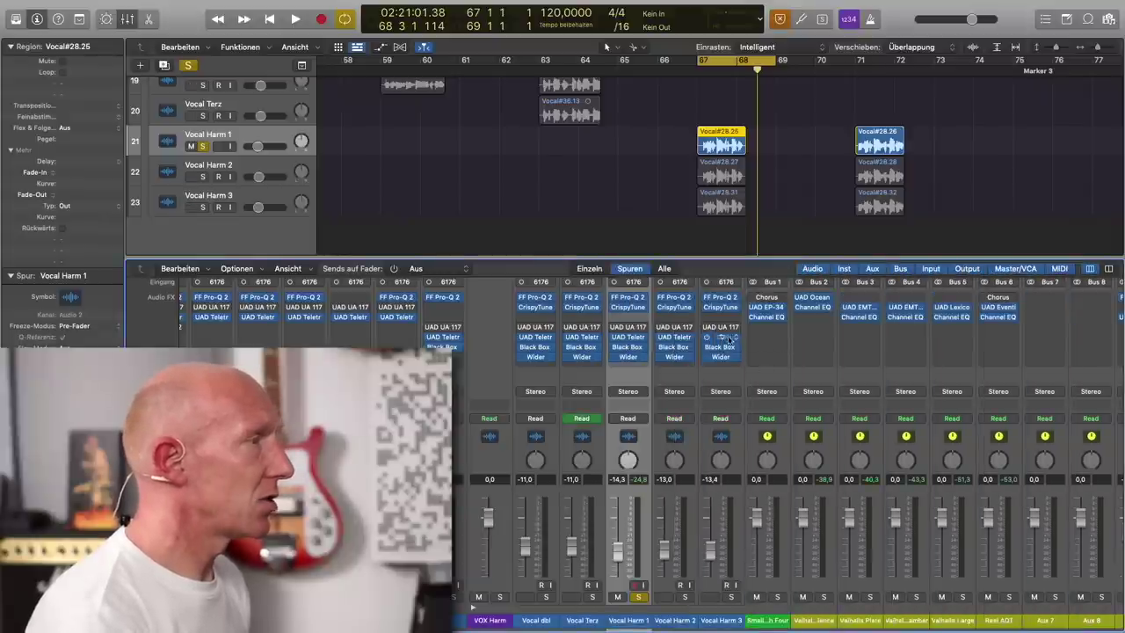
click(673, 308)
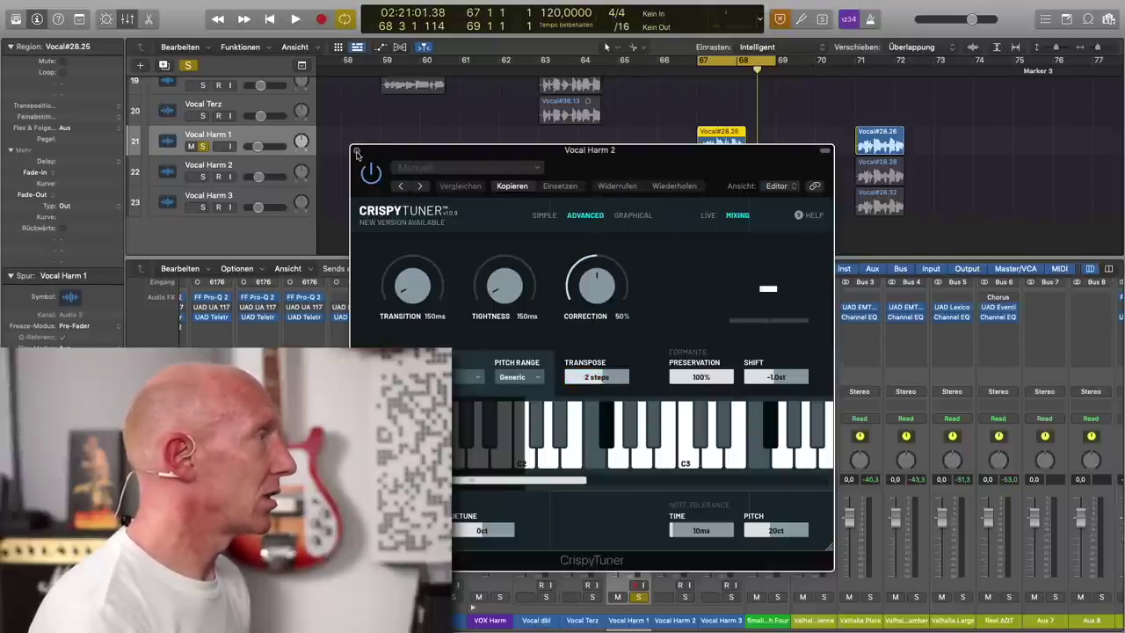
click(357, 152)
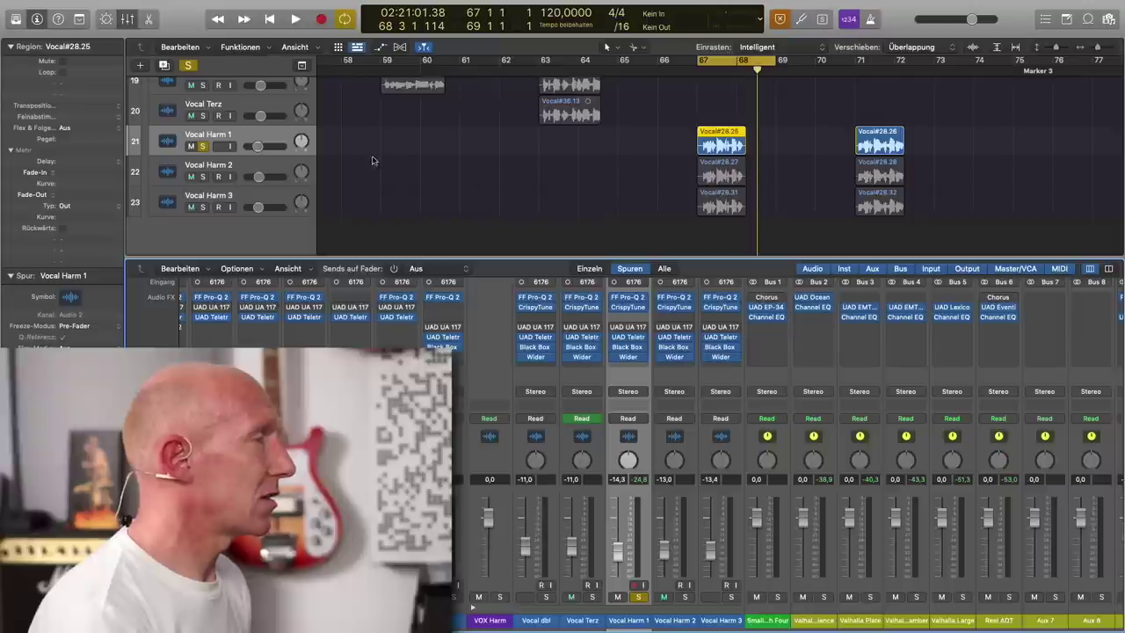
click(677, 308)
drag(722, 173, 951, 138)
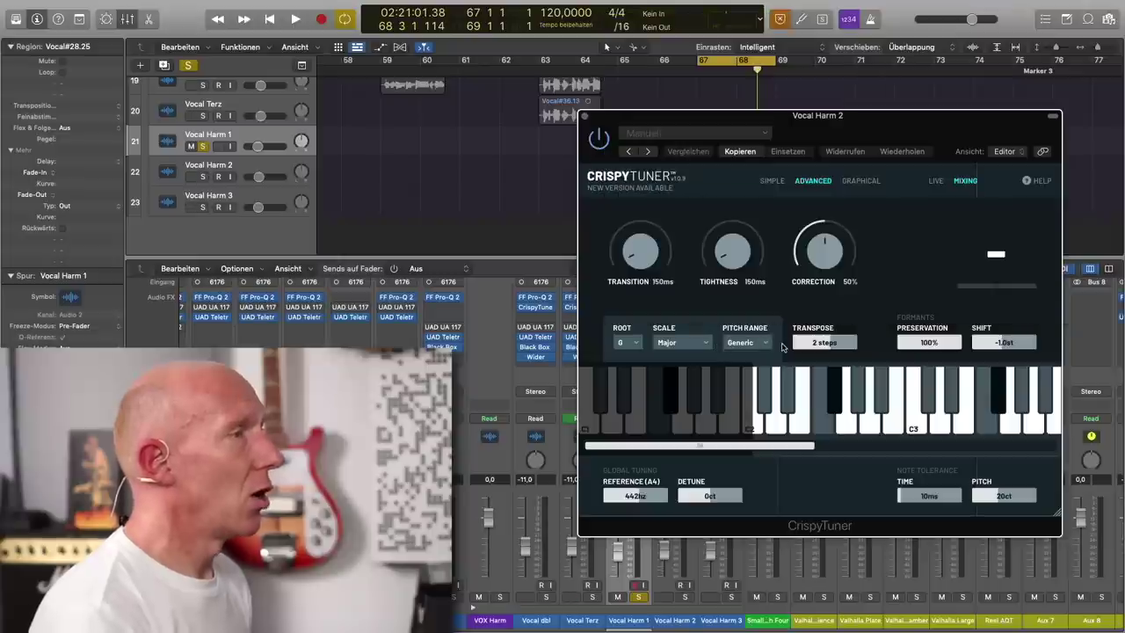
click(585, 118)
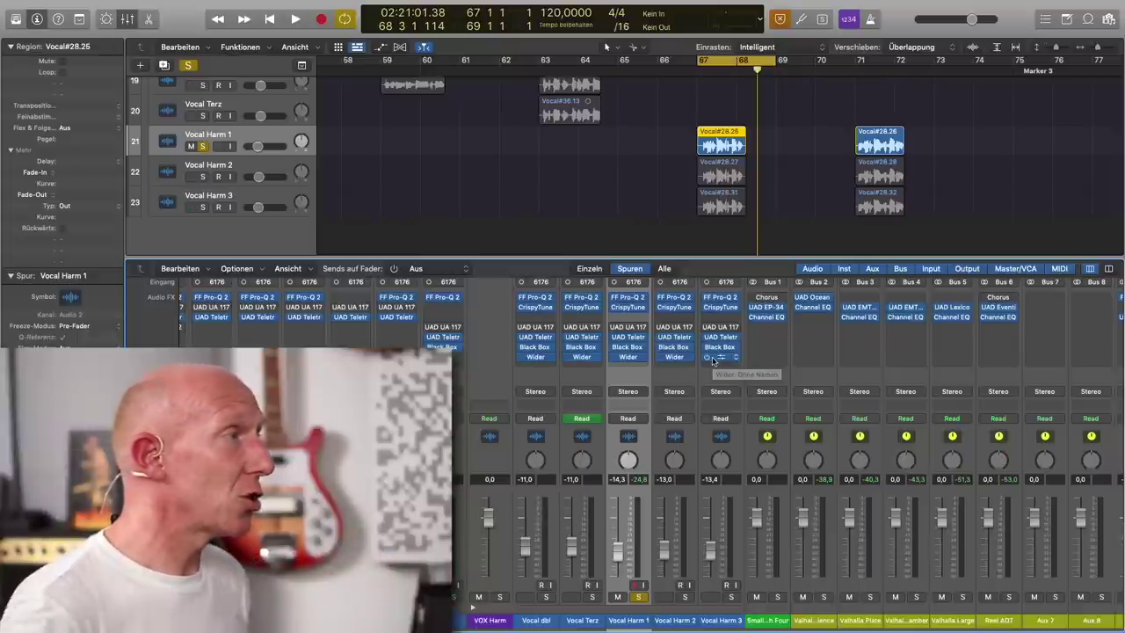
- Add Vocal Harm 2, Vocal Harm 3 and the lead Vocal track to the solo and play the looped passage
click(201, 176)
click(202, 207)
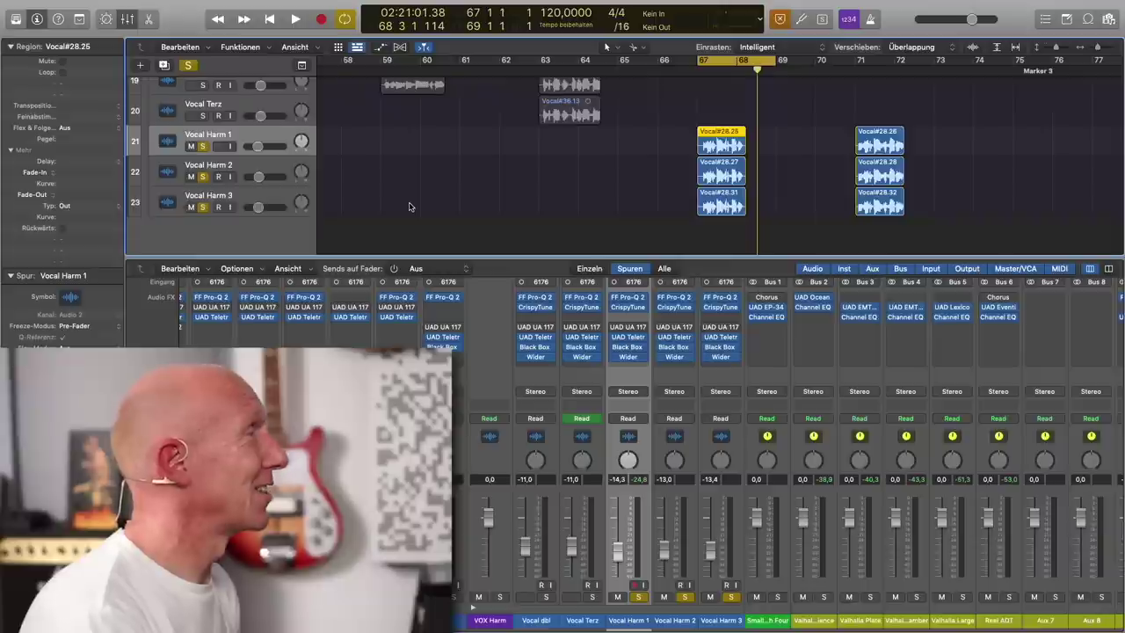
scroll(409, 207, up, 3)
click(202, 127)
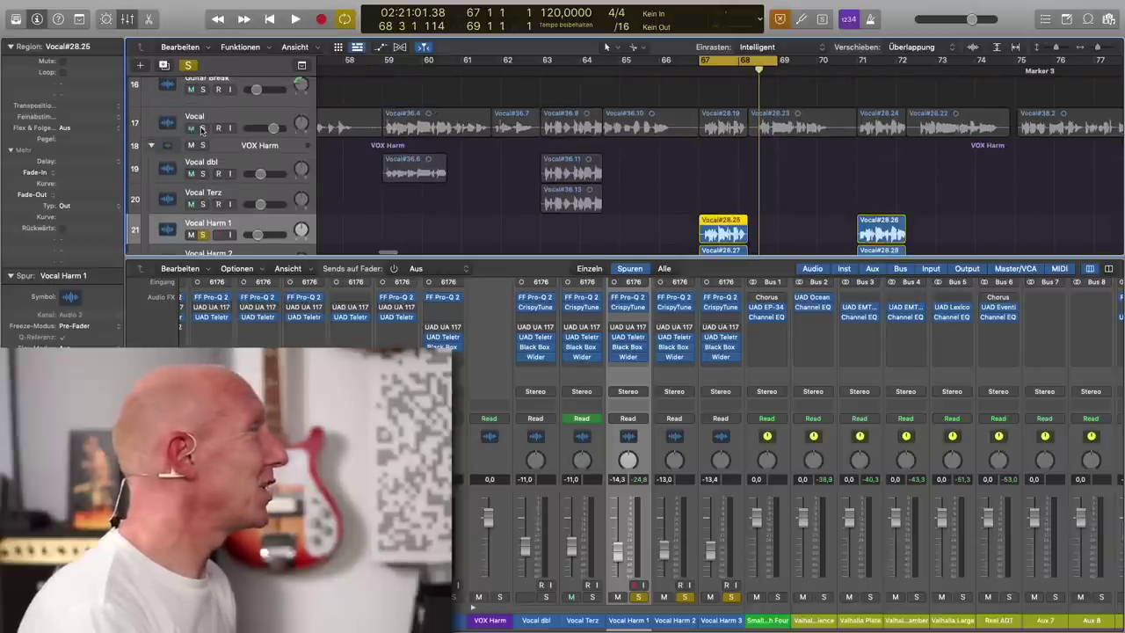
click(221, 129)
key(space)
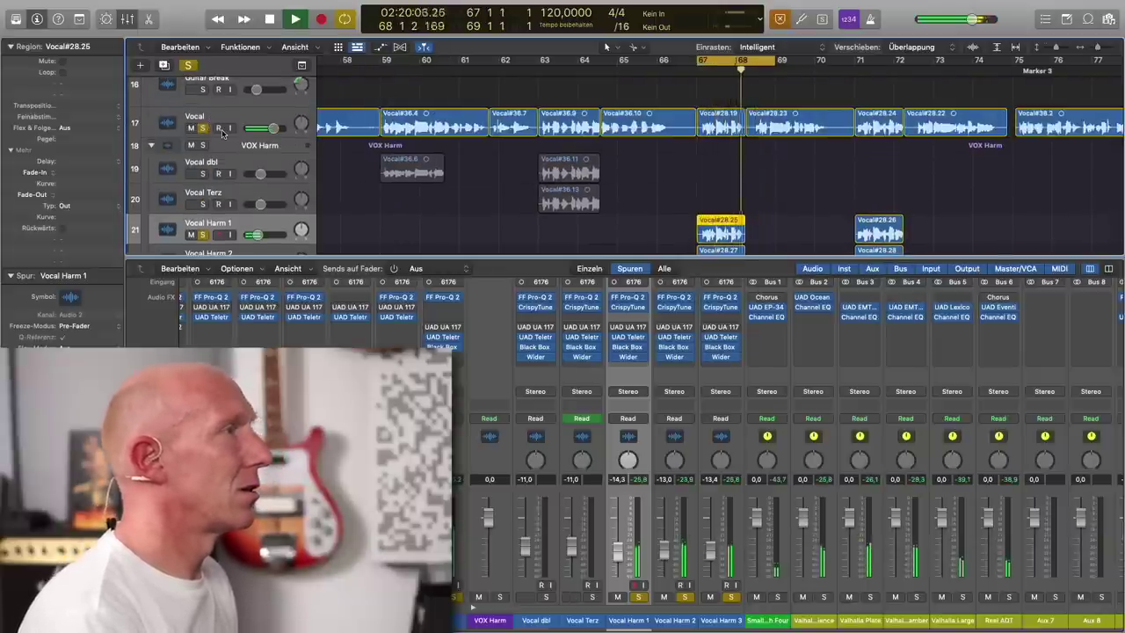
- Stop playback and compare the CrispyTuner settings of Vocal Harm 1, Vocal Harm 2 and Vocal Harm 3, closing each plug-in window
key(space)
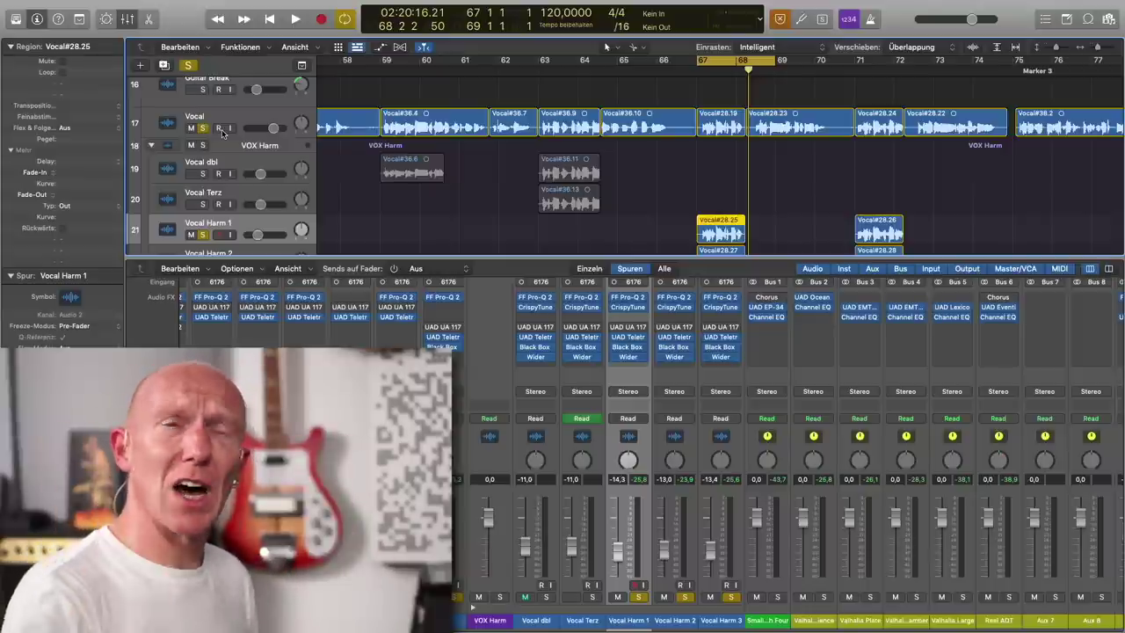
scroll(222, 130, down, 5)
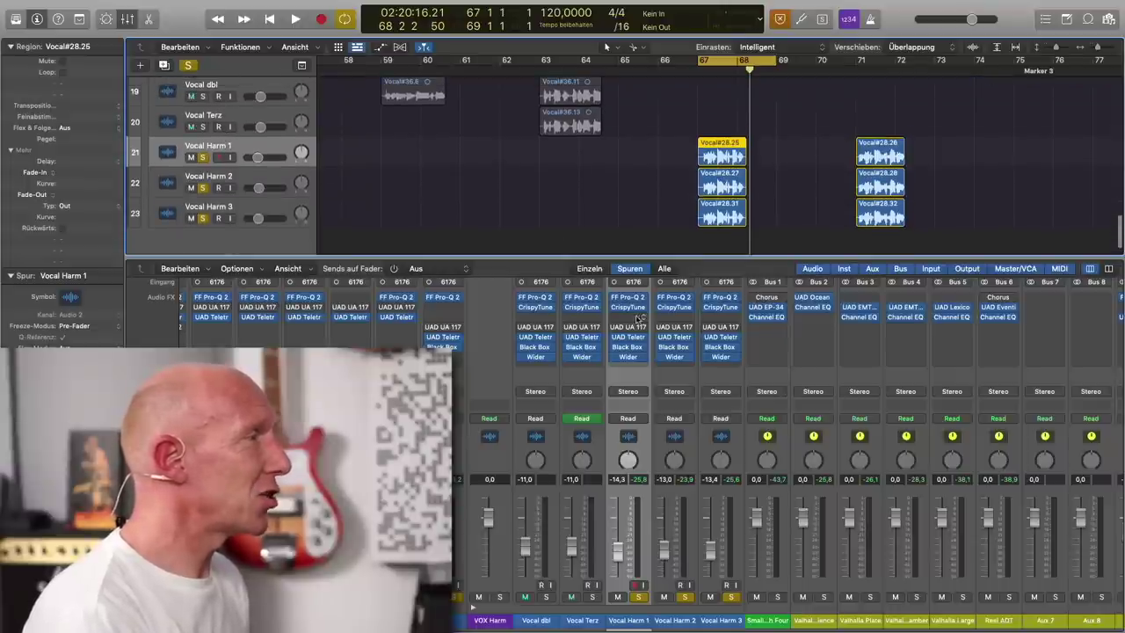
click(627, 309)
drag(854, 227, 790, 110)
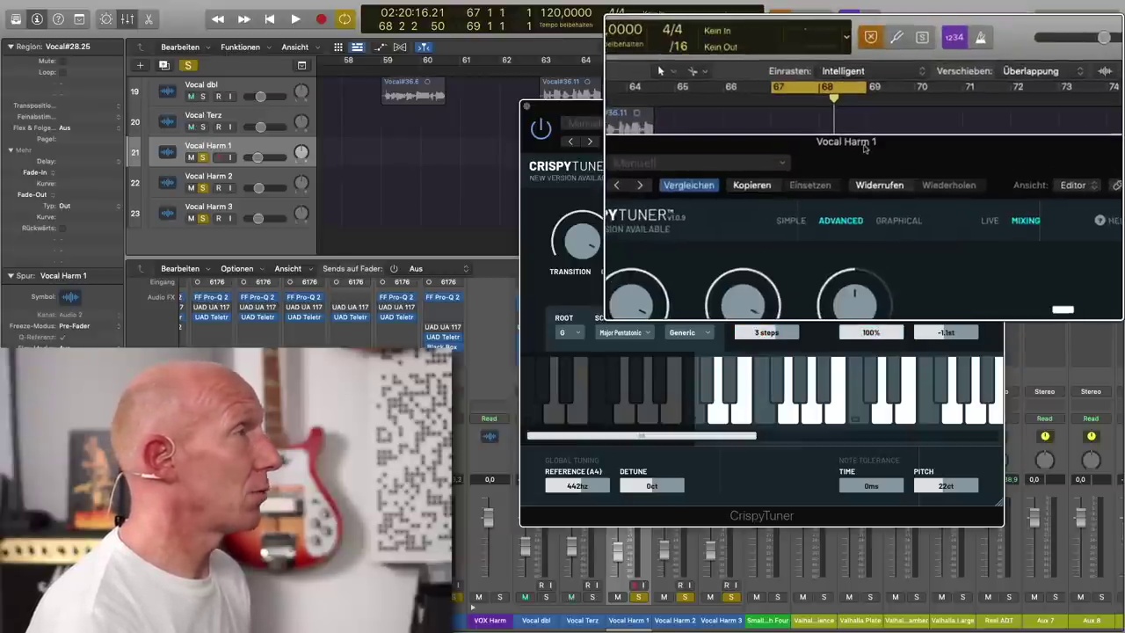
click(528, 106)
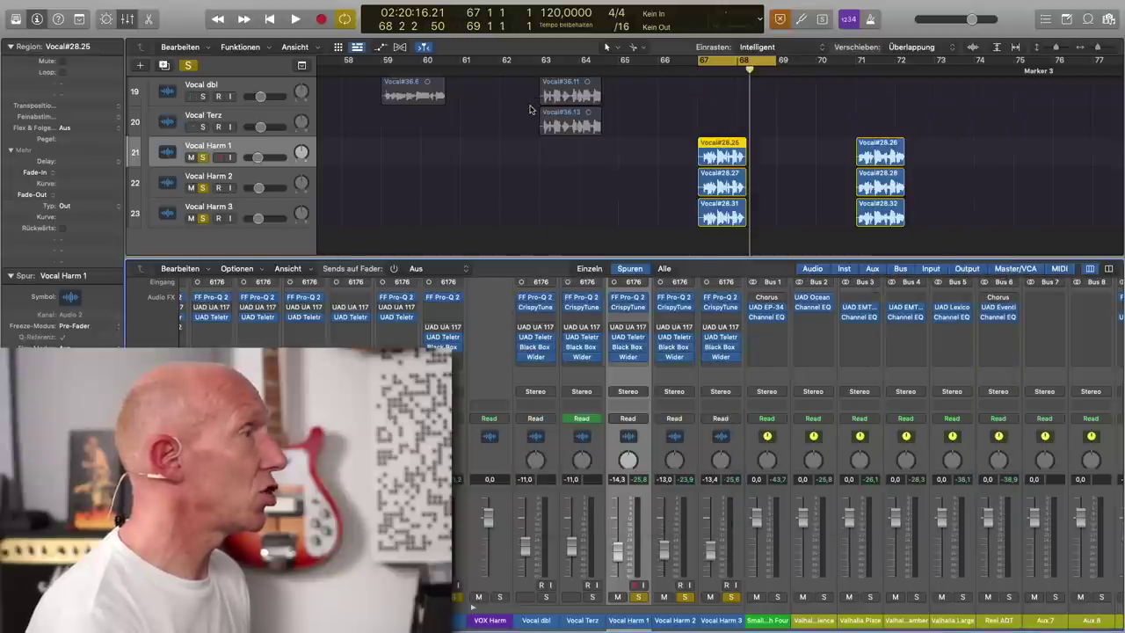
click(674, 310)
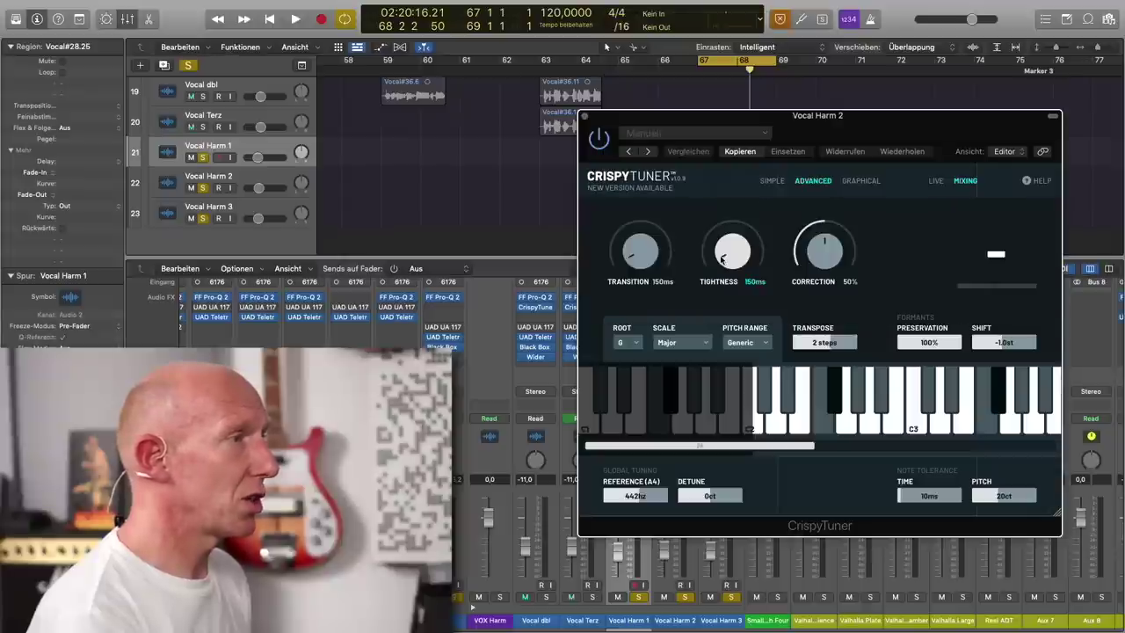
click(586, 117)
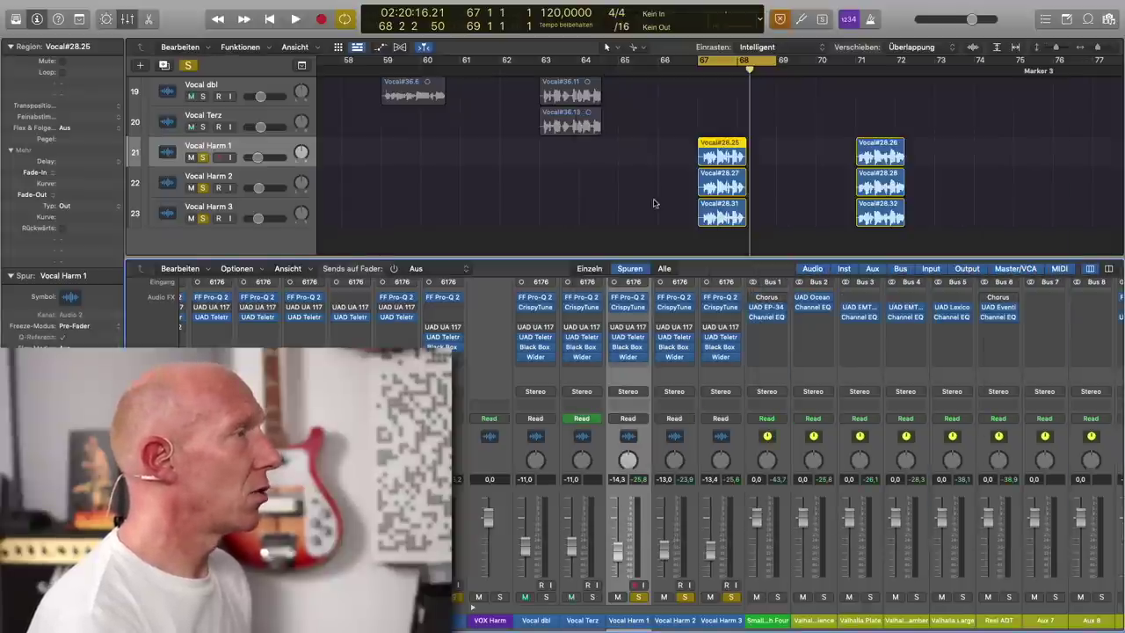
click(722, 306)
drag(734, 159, 861, 92)
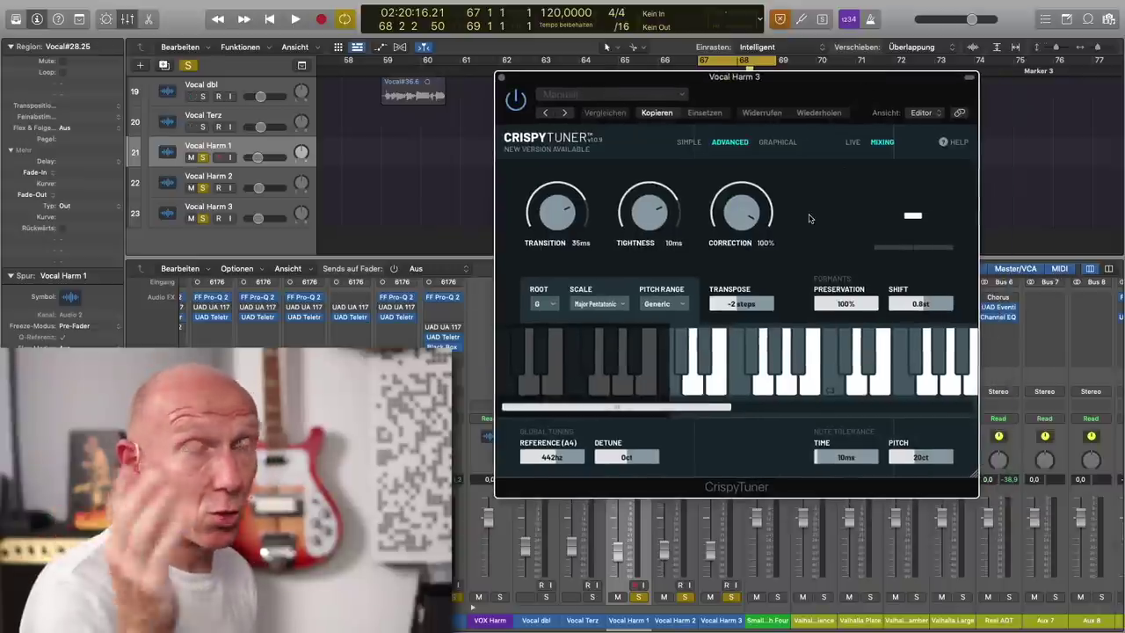
click(502, 78)
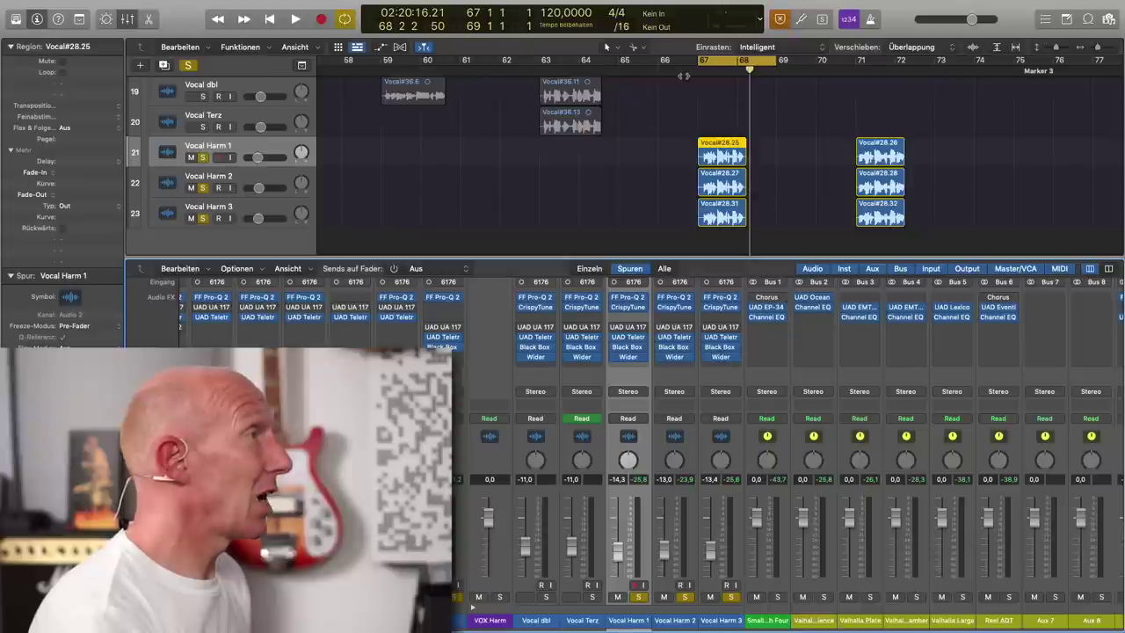
- Turn off the loop over bar 67 and clear the solo on all tracks
click(730, 66)
scroll(719, 118, up, 3)
scroll(718, 117, up, 2)
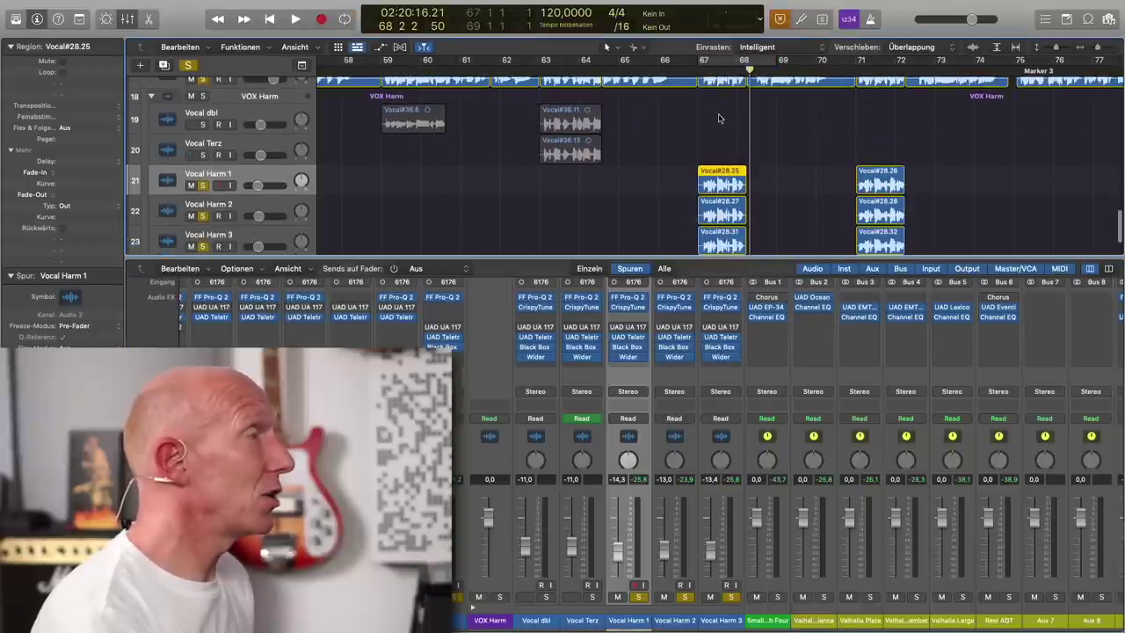
scroll(718, 118, down, 3)
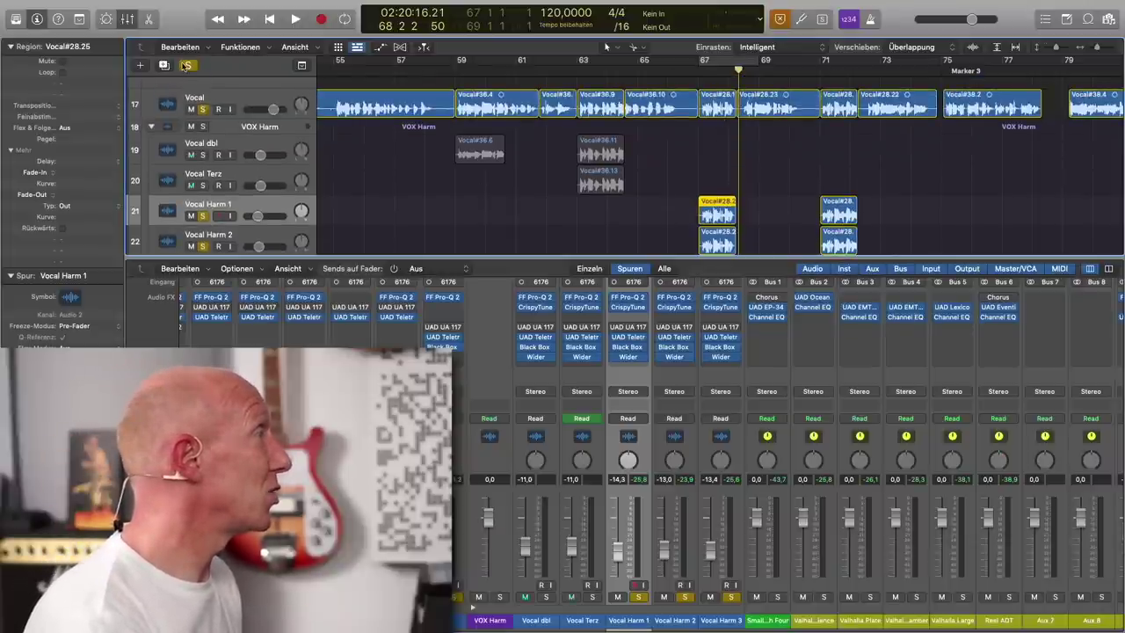
click(186, 65)
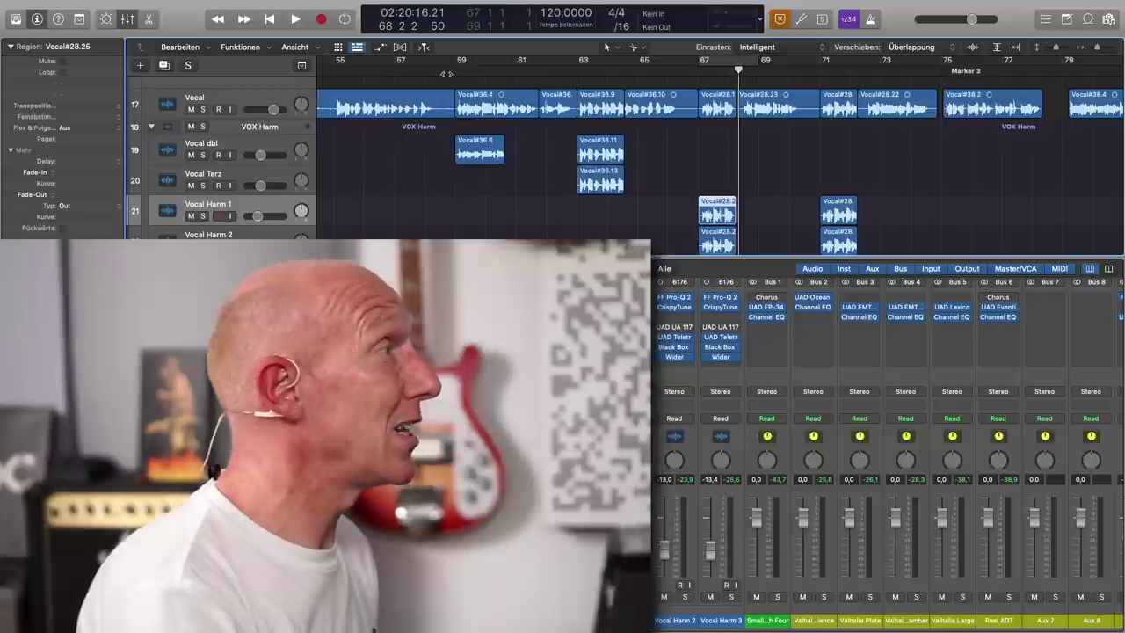
- Play the full mix from just before bar 59, ahead of the first Vocal dbl region, with the harmony tracks in view
click(439, 69)
key(space)
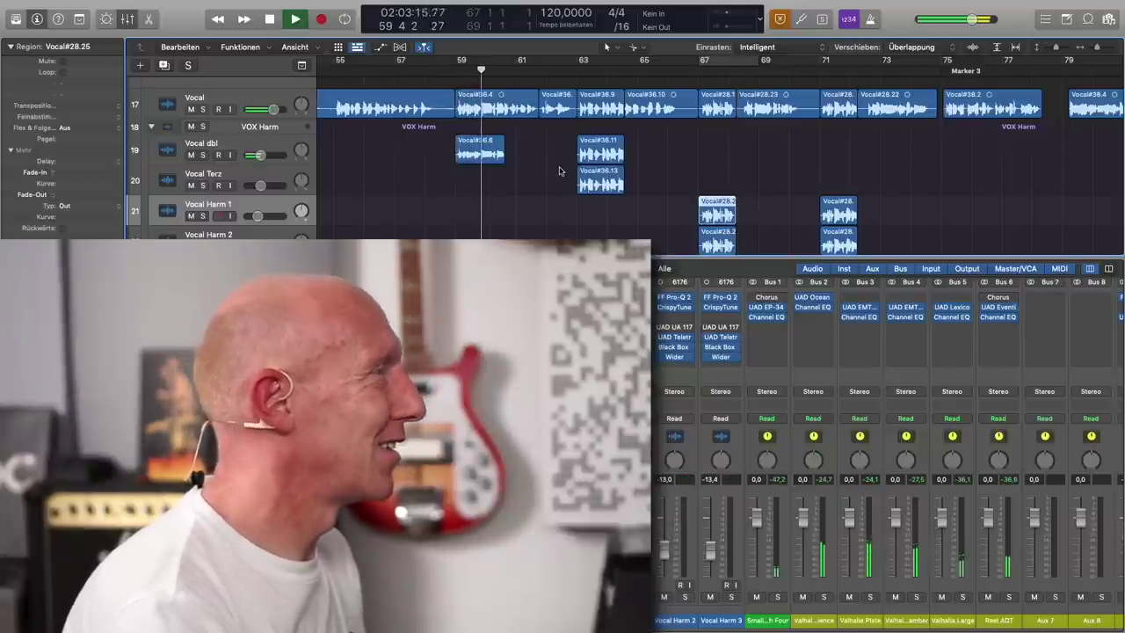
scroll(559, 170, down, 2)
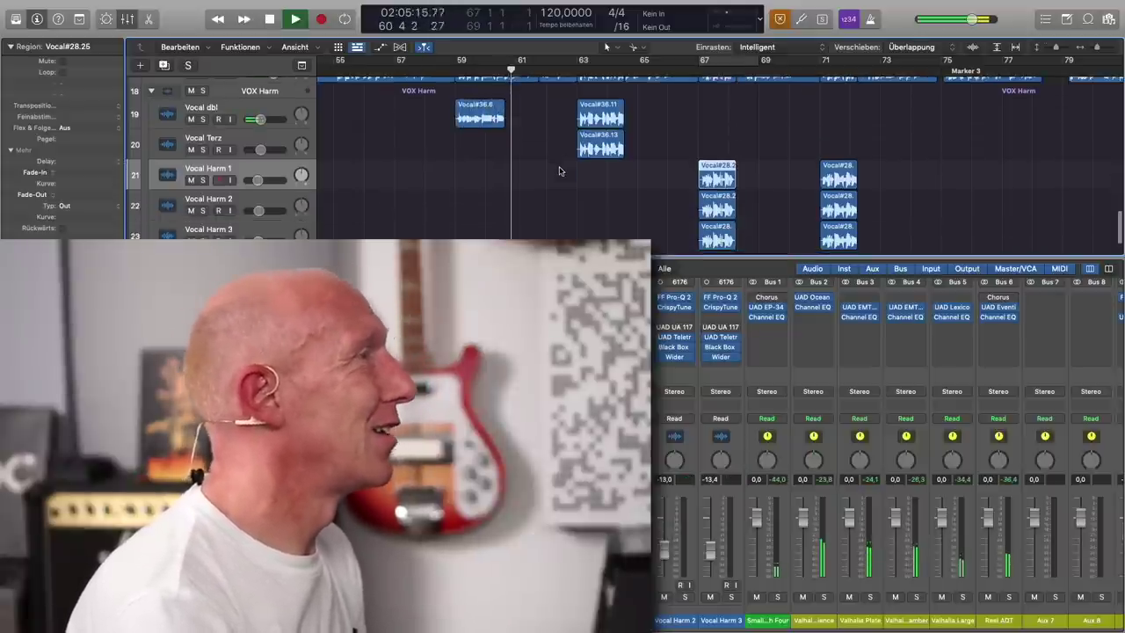